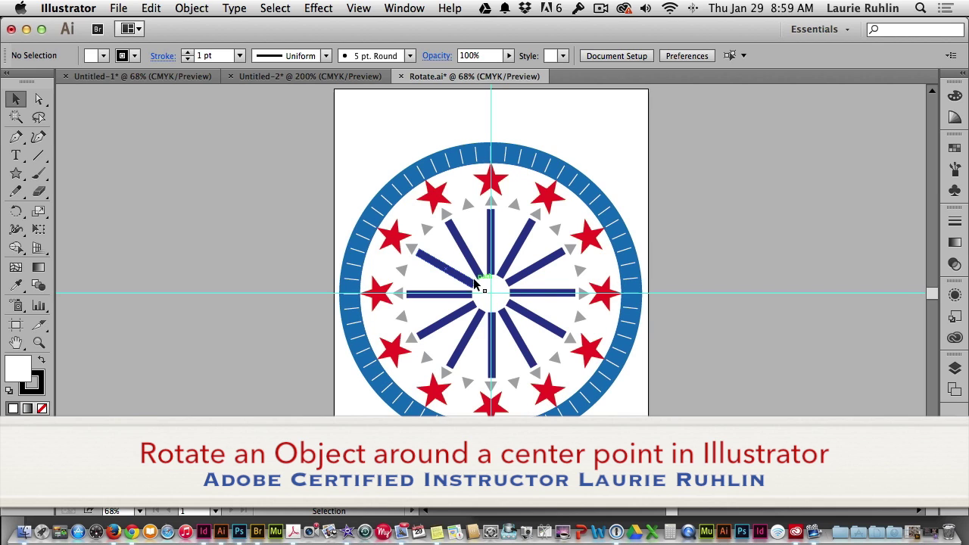
# Step: Switch to the blank Untitled-1 document and show rulers along its top and left edges
pyautogui.click(141, 80)
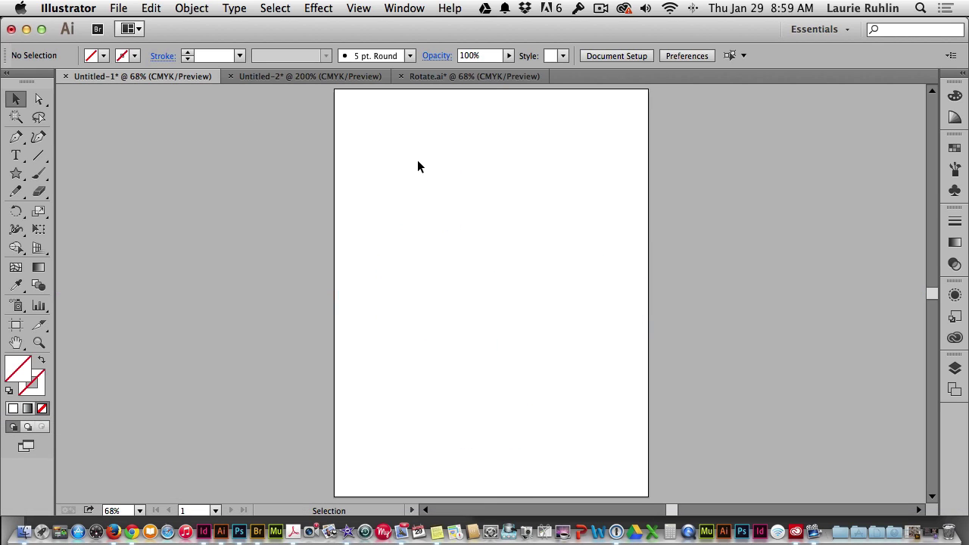
pyautogui.click(362, 9)
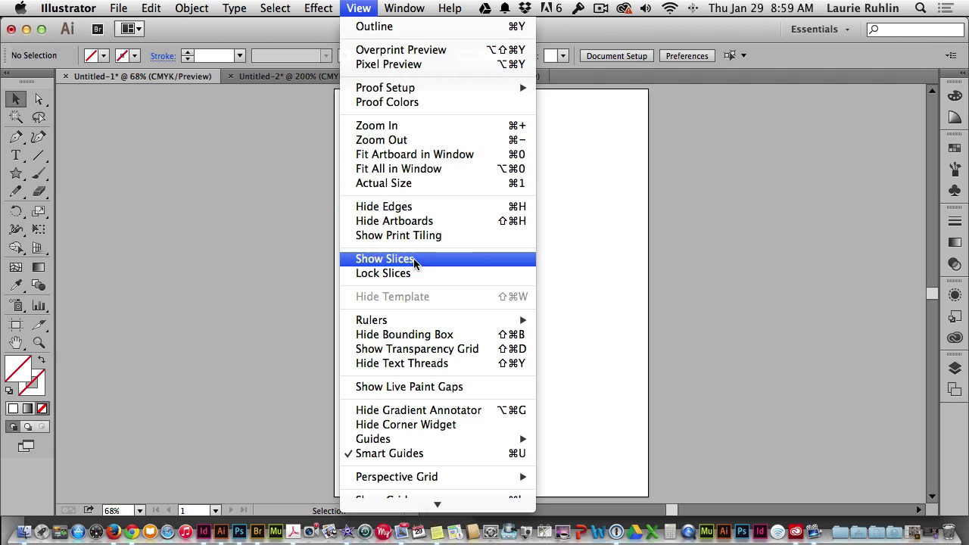
pyautogui.moveTo(424, 321)
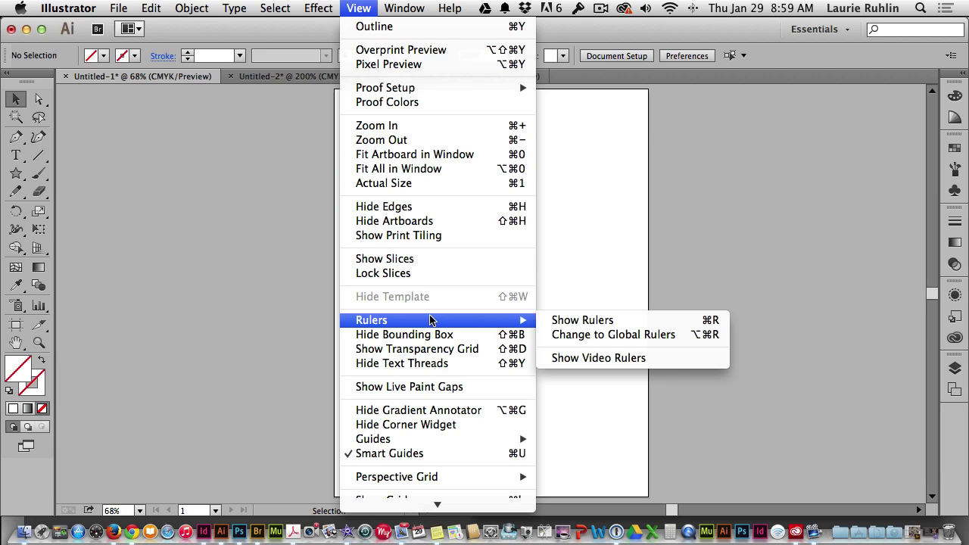
pyautogui.click(677, 322)
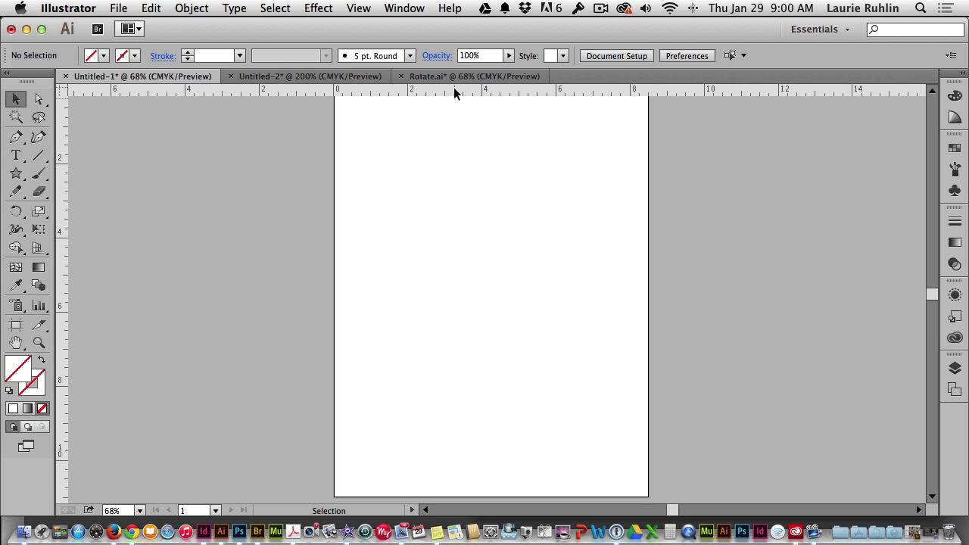
# Step: Add a horizontal and a vertical guide that cross at the artboard centre
pyautogui.moveTo(455, 89); pyautogui.dragTo(472, 284)
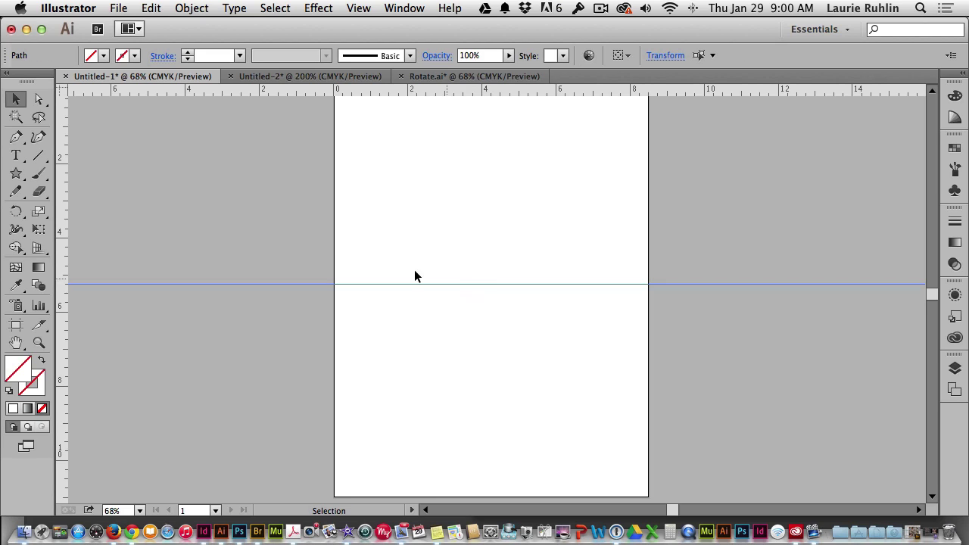
pyautogui.moveTo(62, 218); pyautogui.dragTo(490, 246)
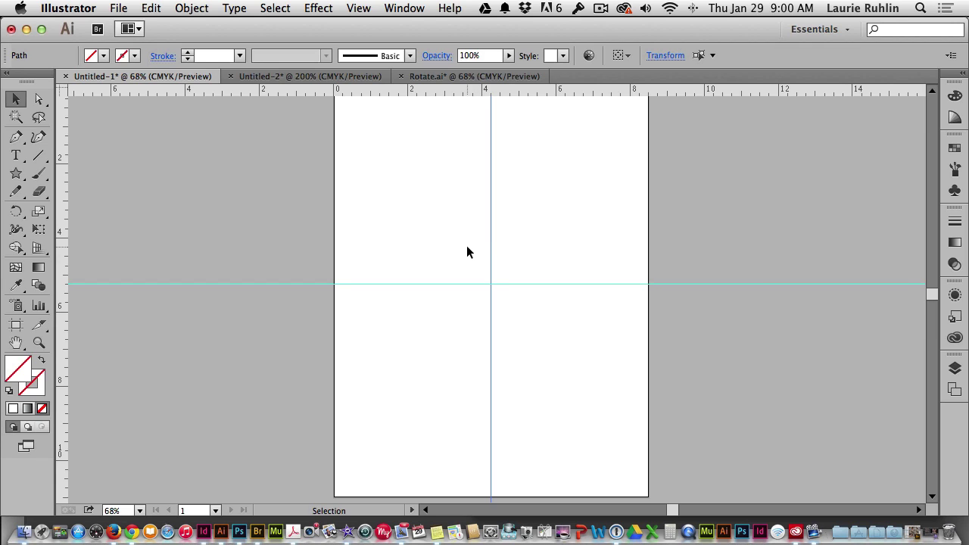
pyautogui.click(467, 247)
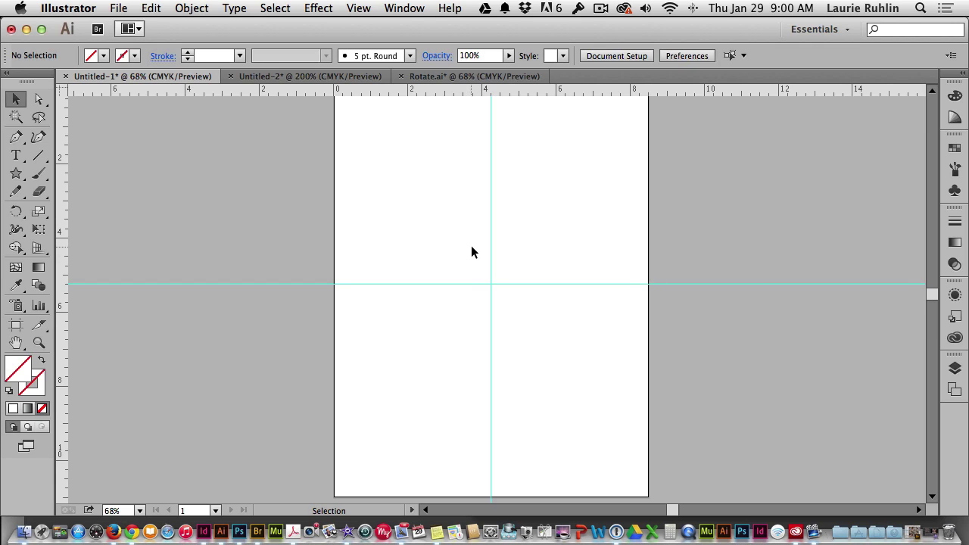
pyautogui.moveTo(490, 249)
pyautogui.mouseDown()
pyautogui.moveTo(506, 250)
pyautogui.moveTo(489, 243)
pyautogui.mouseUp()
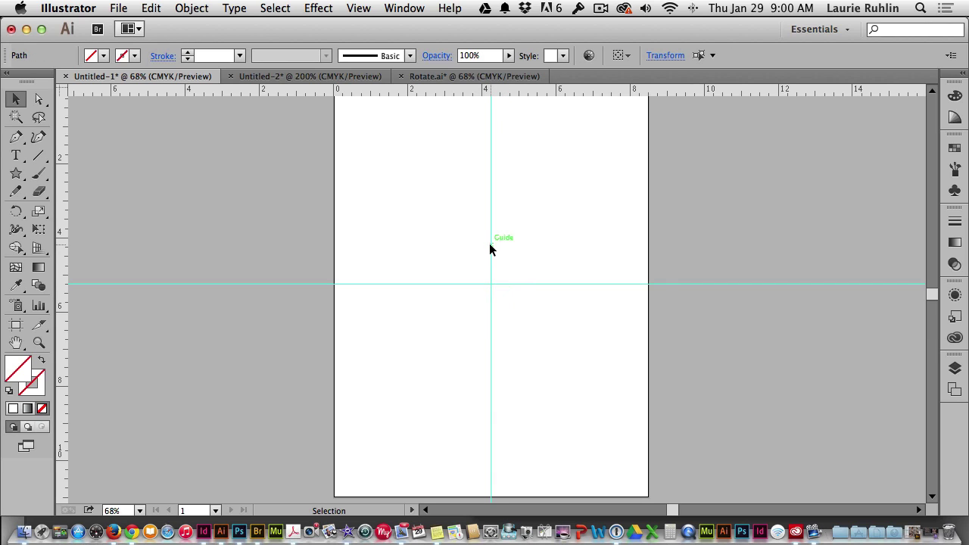
# Step: Lock the guides in place with View > Guides > Lock Guides
pyautogui.click(352, 9)
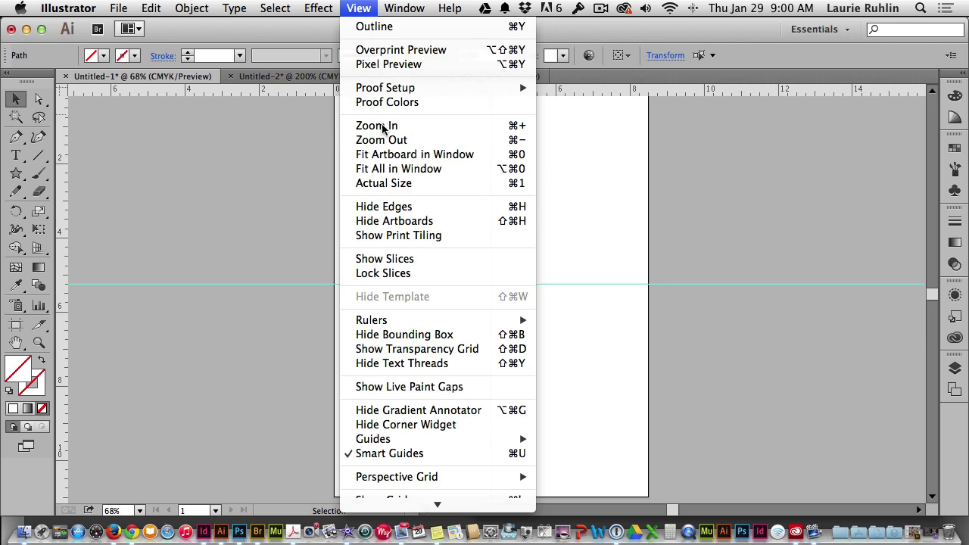
pyautogui.moveTo(399, 321)
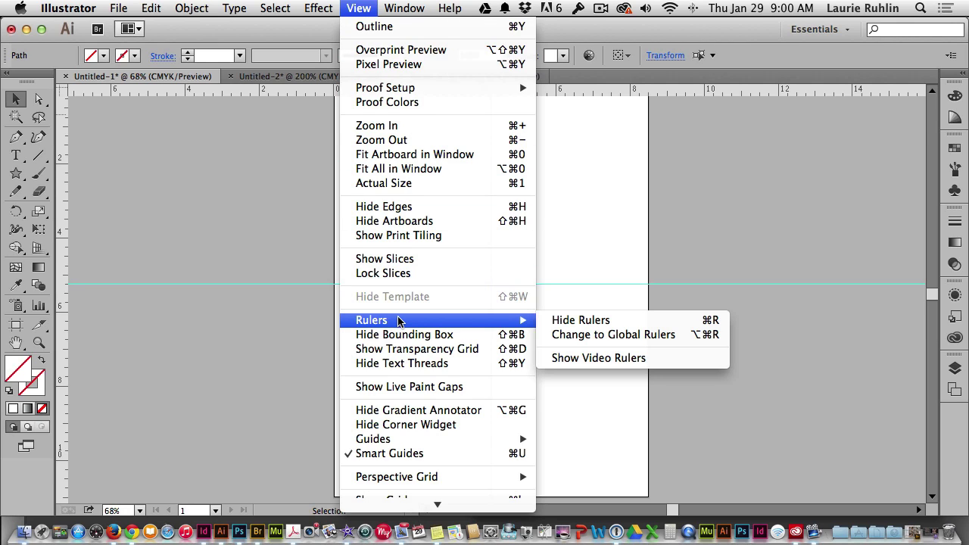
pyautogui.moveTo(409, 447)
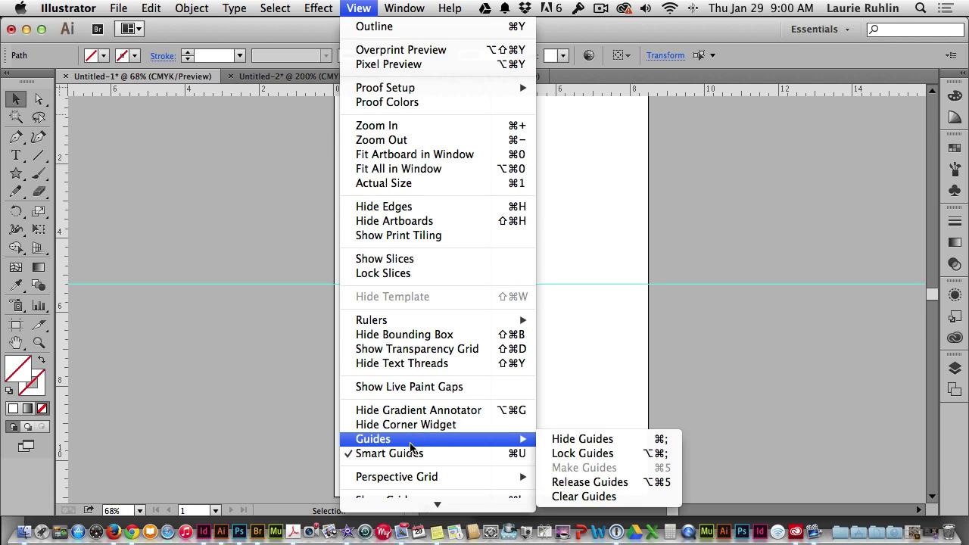
pyautogui.click(579, 454)
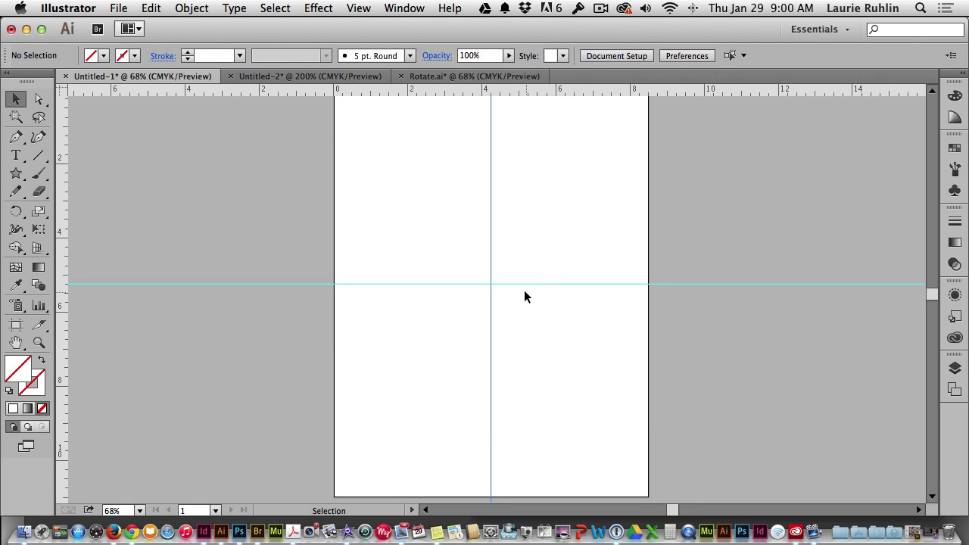
pyautogui.moveTo(521, 257); pyautogui.dragTo(442, 327)
# Step: Draw an upright five-point star, about 1.15 in wide, on the vertical guide above the intersection
pyautogui.click(17, 174)
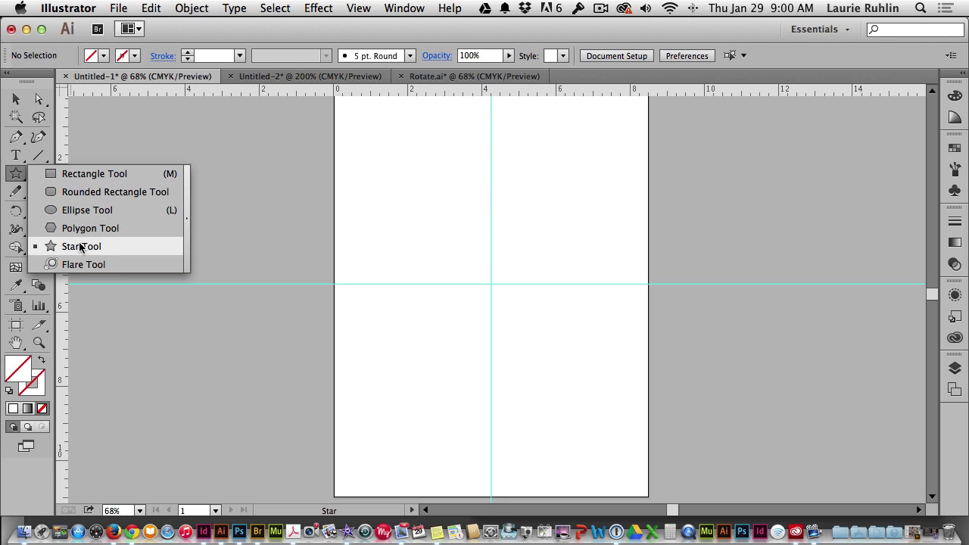
pyautogui.click(55, 246)
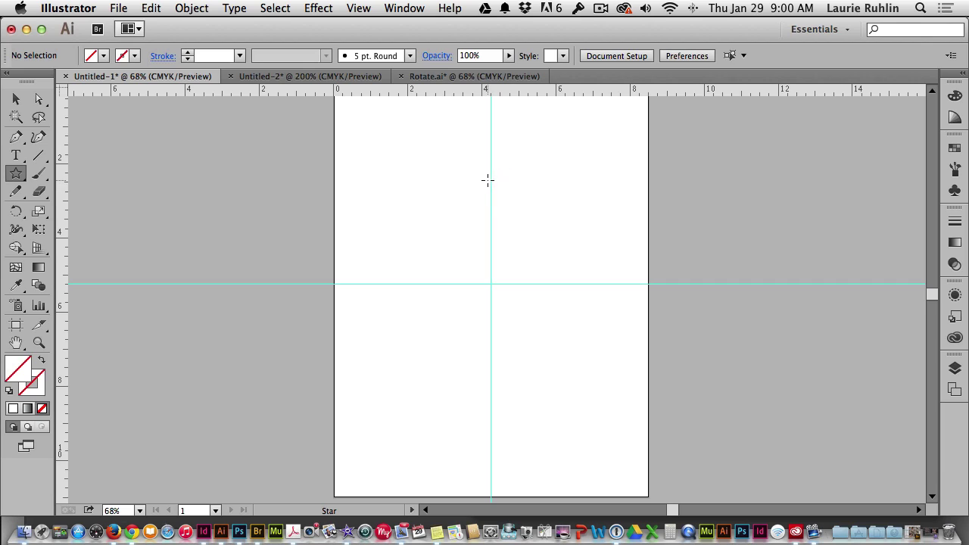
pyautogui.moveTo(491, 179); pyautogui.dragTo(504, 195)
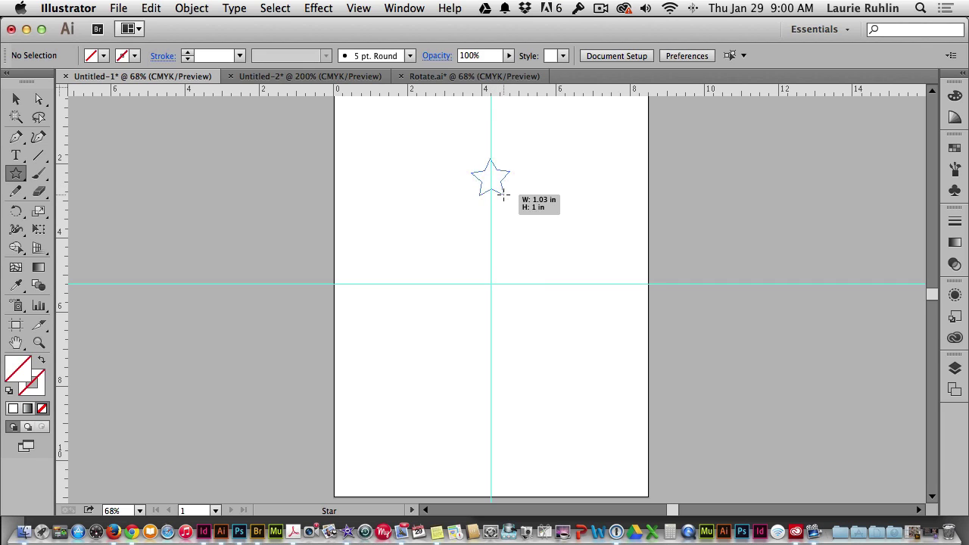
pyautogui.moveTo(504, 195); pyautogui.dragTo(513, 197)
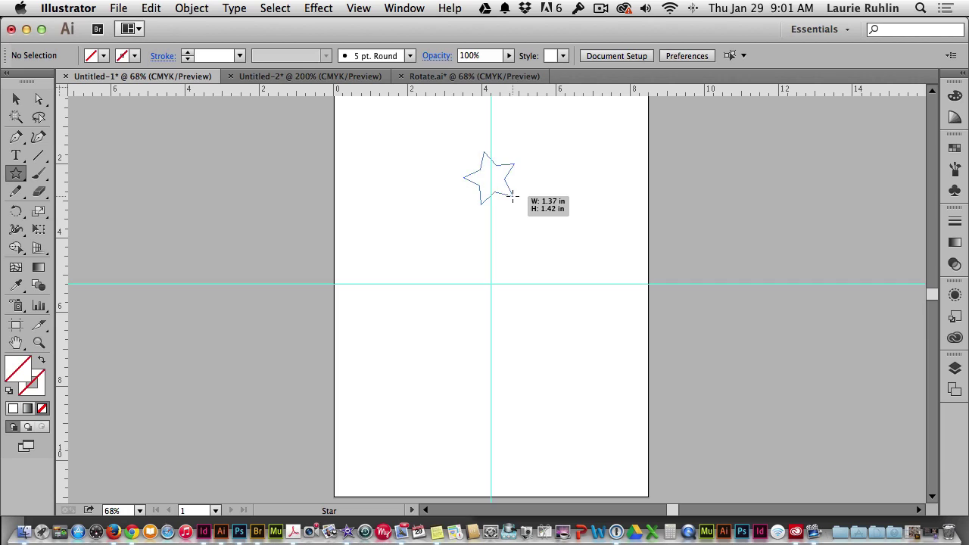
pyautogui.keyDown('shift'); pyautogui.moveTo(513, 197); pyautogui.dragTo(510, 189); pyautogui.keyUp('shift')
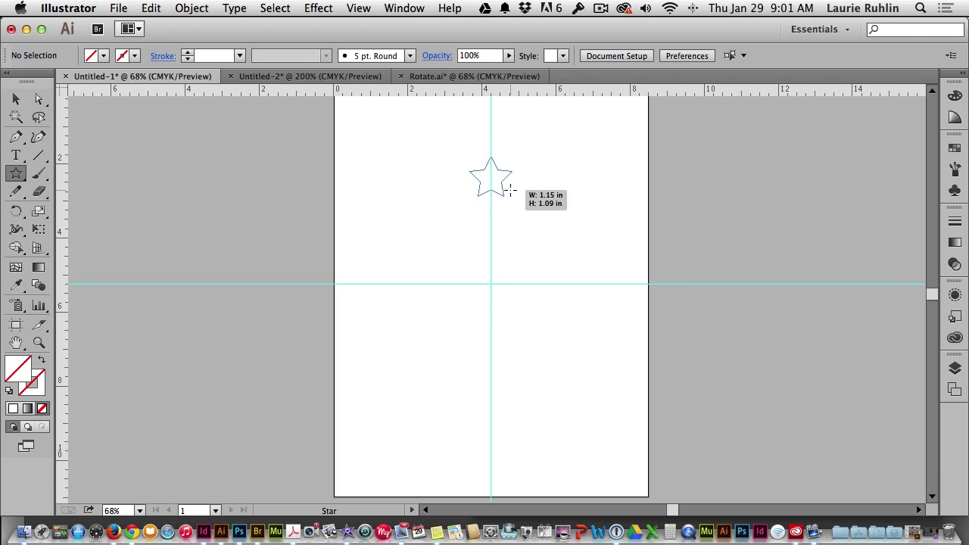
pyautogui.moveTo(509, 189); pyautogui.dragTo(512, 189)
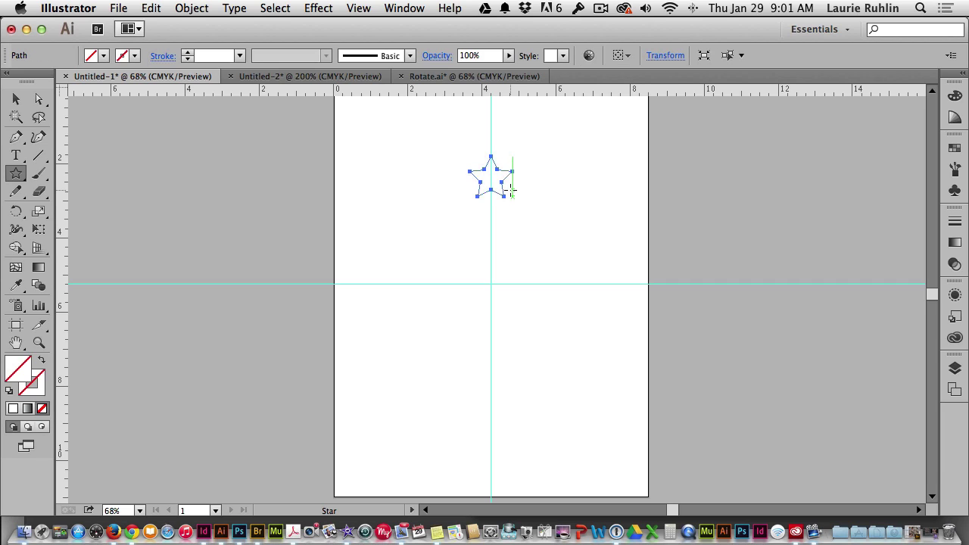
# Step: Fill the selected star with the CMYK Red swatch
pyautogui.click(16, 99)
pyautogui.click(103, 56)
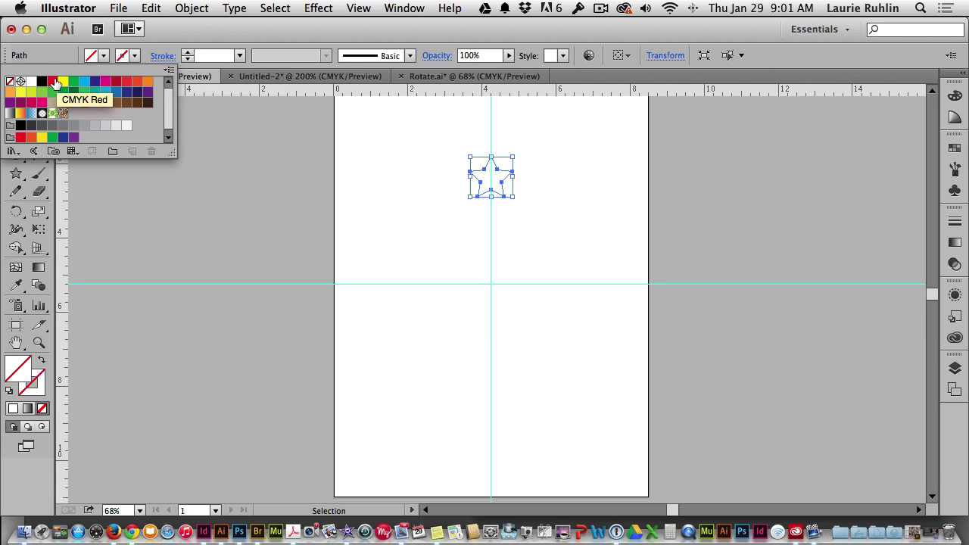
pyautogui.click(52, 82)
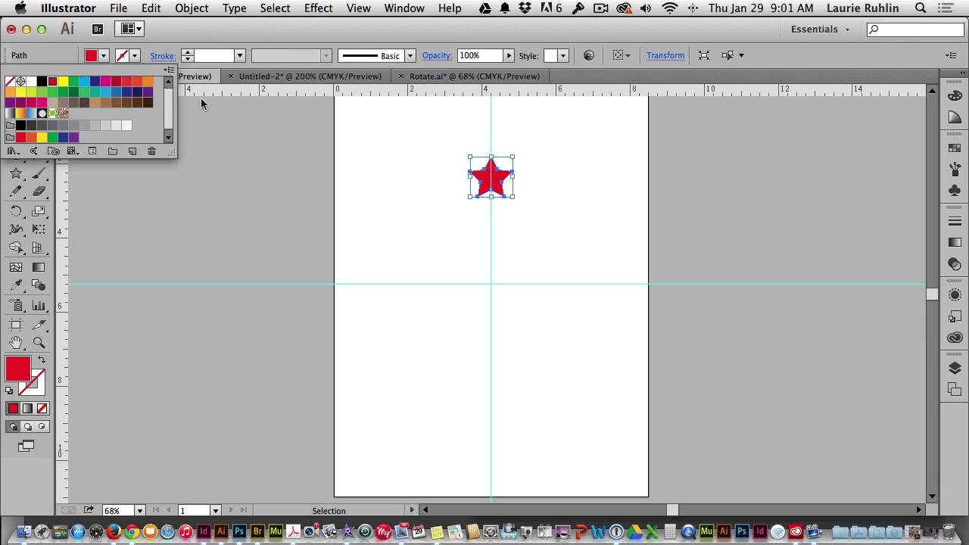
pyautogui.click(443, 167)
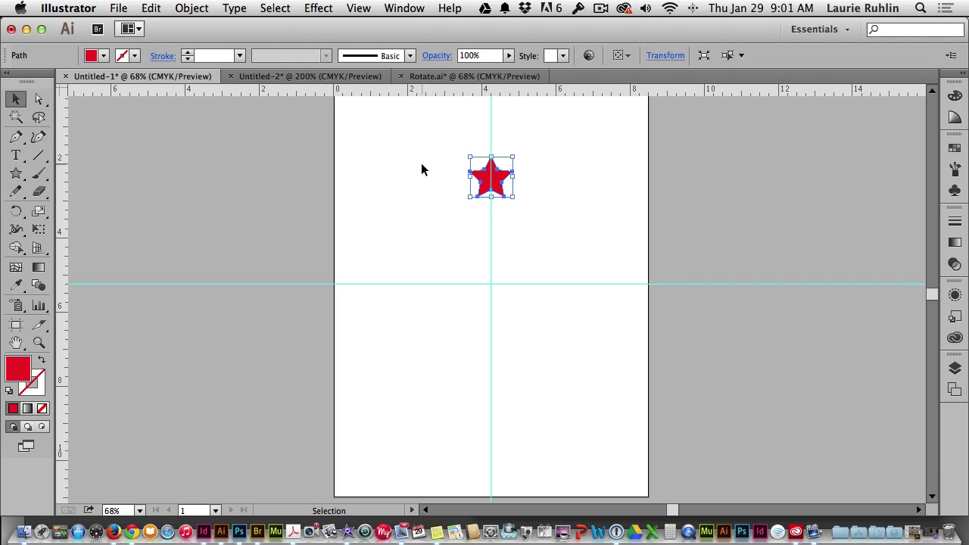
pyautogui.doubleClick(14, 213)
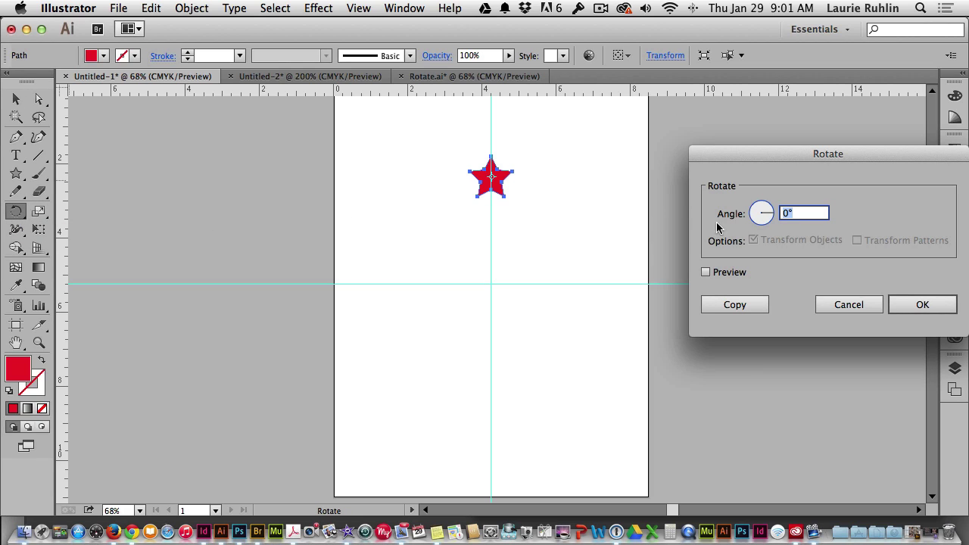
pyautogui.moveTo(797, 154); pyautogui.dragTo(728, 126)
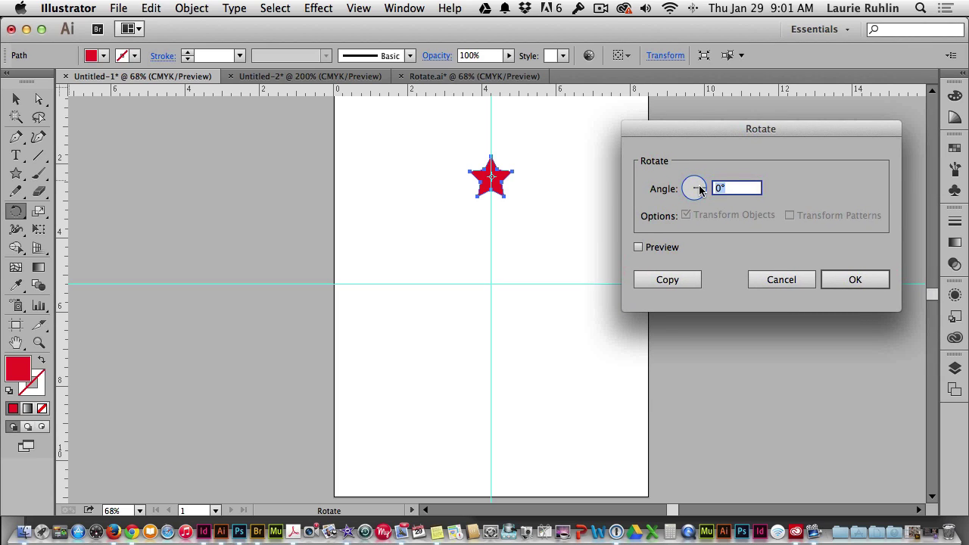
pyautogui.write('45')
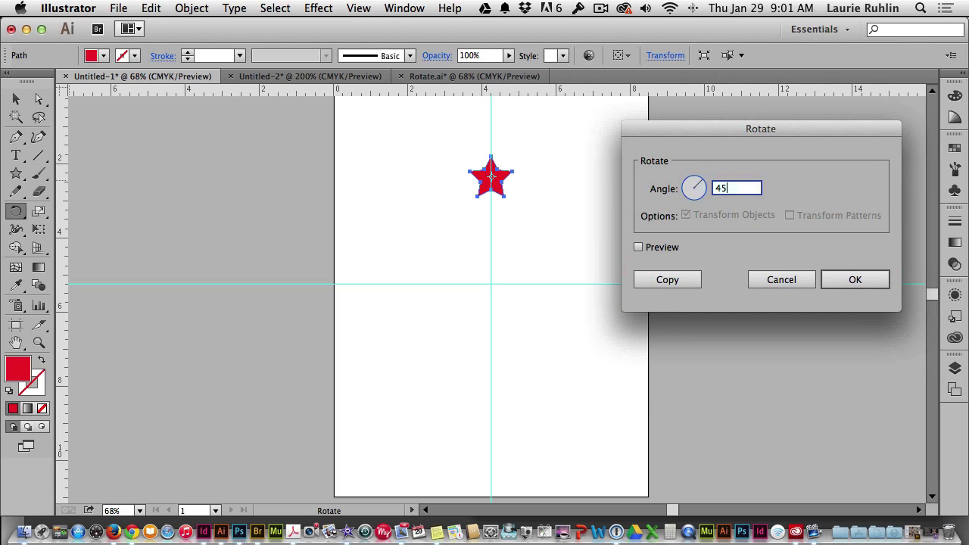
pyautogui.click(667, 250)
pyautogui.click(667, 250)
pyautogui.click(667, 250)
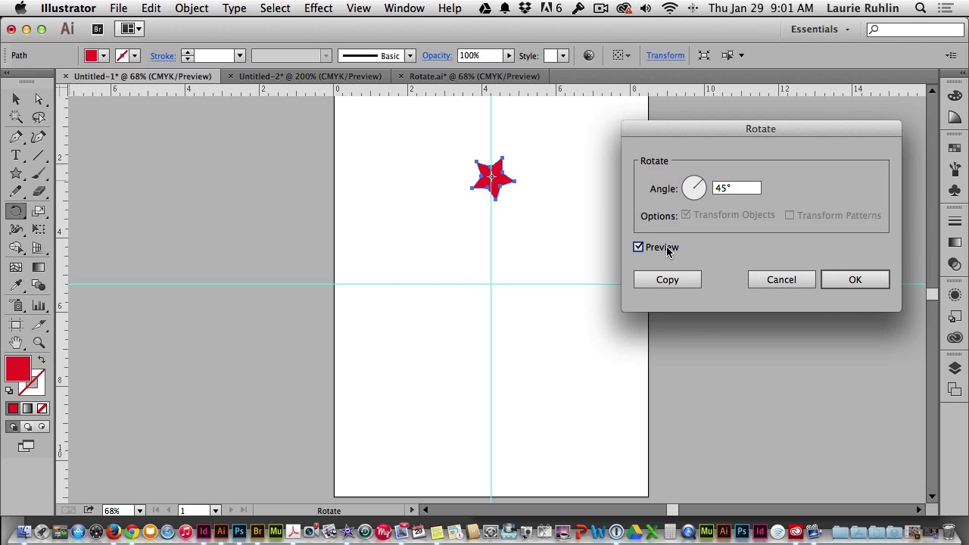
pyautogui.click(667, 251)
pyautogui.click(667, 251)
pyautogui.click(667, 250)
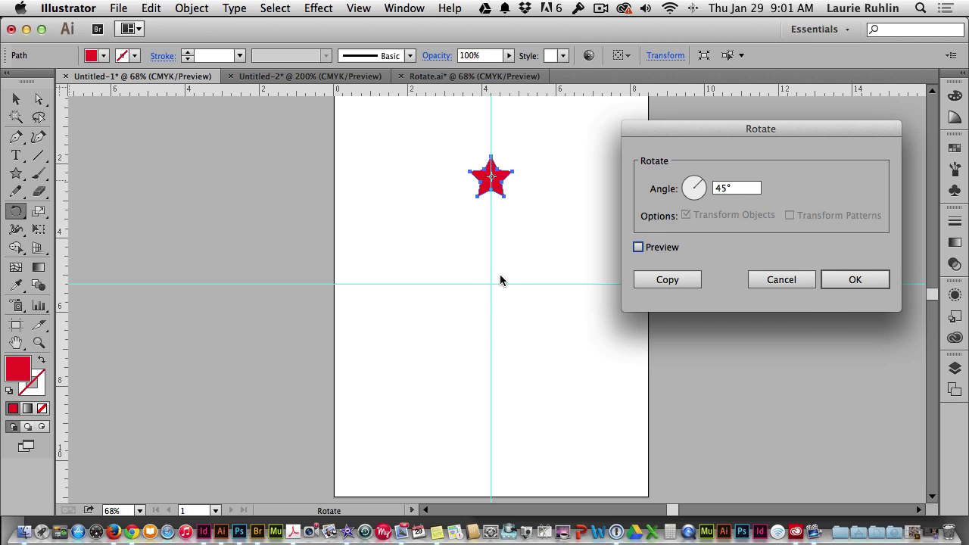
pyautogui.click(800, 281)
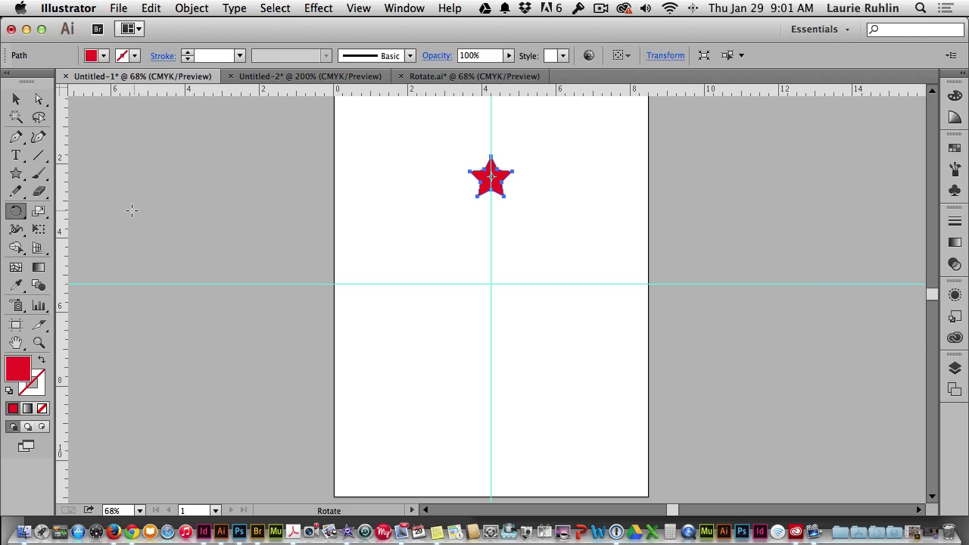
# Step: Set the guide intersection as the star's rotation pivot, undoing a trial rotation so the star stays upright
pyautogui.click(15, 213)
pyautogui.click(490, 284)
pyautogui.moveTo(497, 179); pyautogui.dragTo(417, 328)
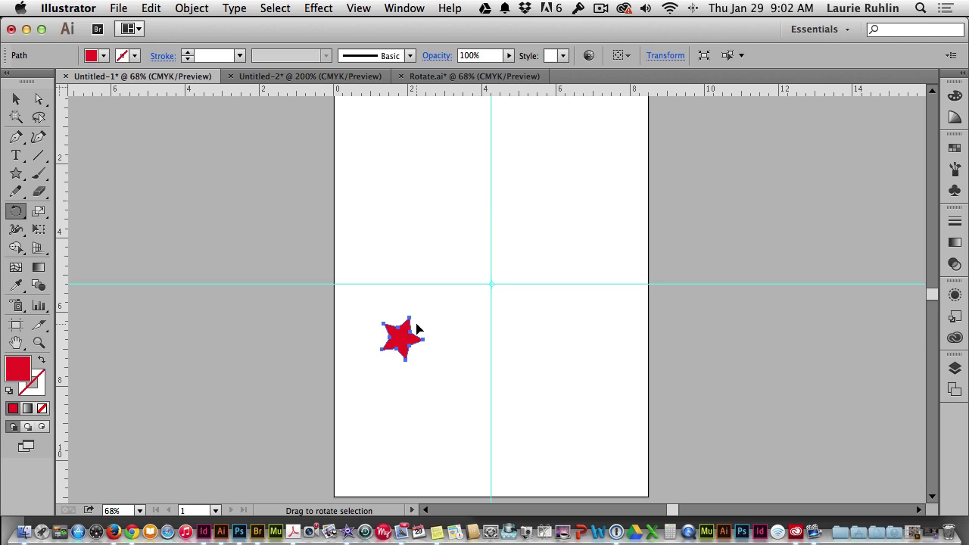
pyautogui.press('super+z')
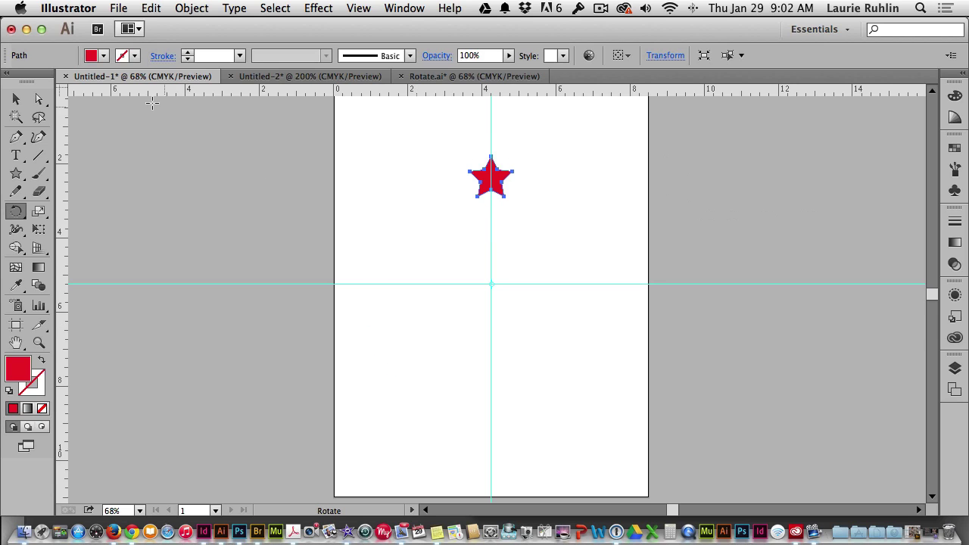
pyautogui.click(16, 99)
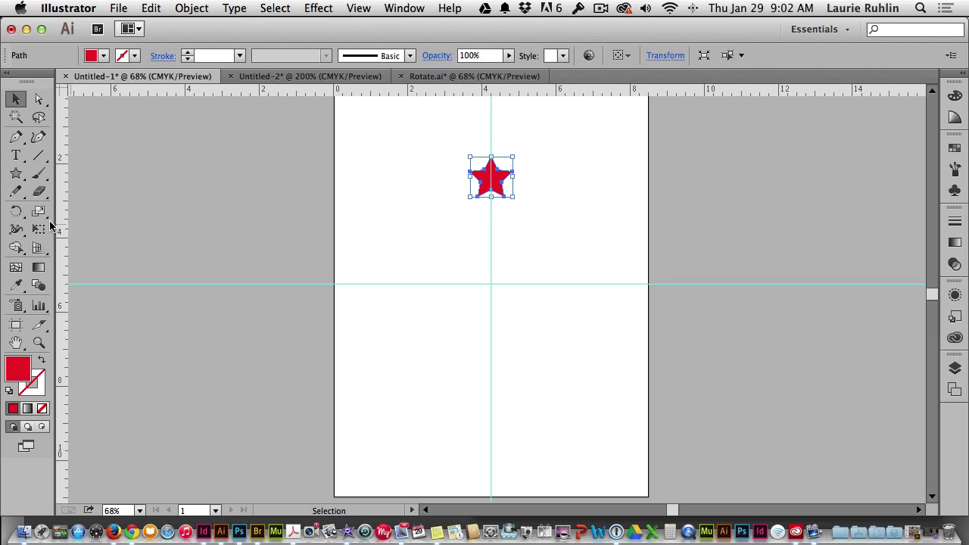
pyautogui.click(16, 211)
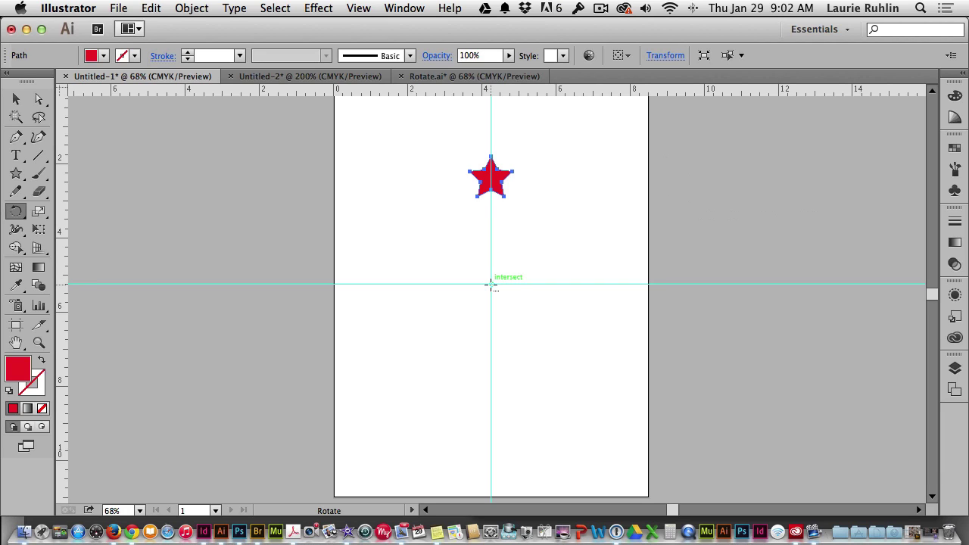
pyautogui.keyDown('alt'); pyautogui.click(490, 284); pyautogui.keyUp('alt')
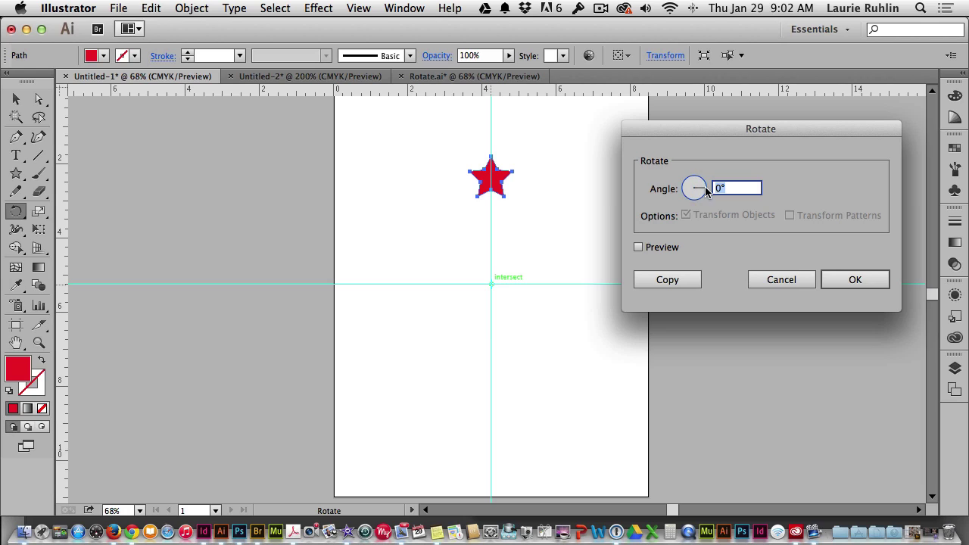
pyautogui.write('23')
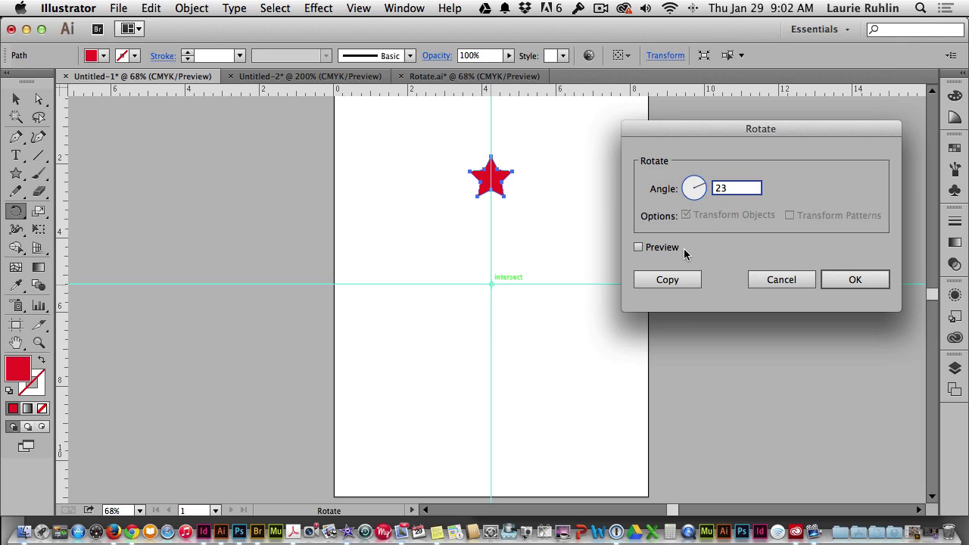
pyautogui.click(662, 247)
pyautogui.click(662, 248)
pyautogui.click(662, 248)
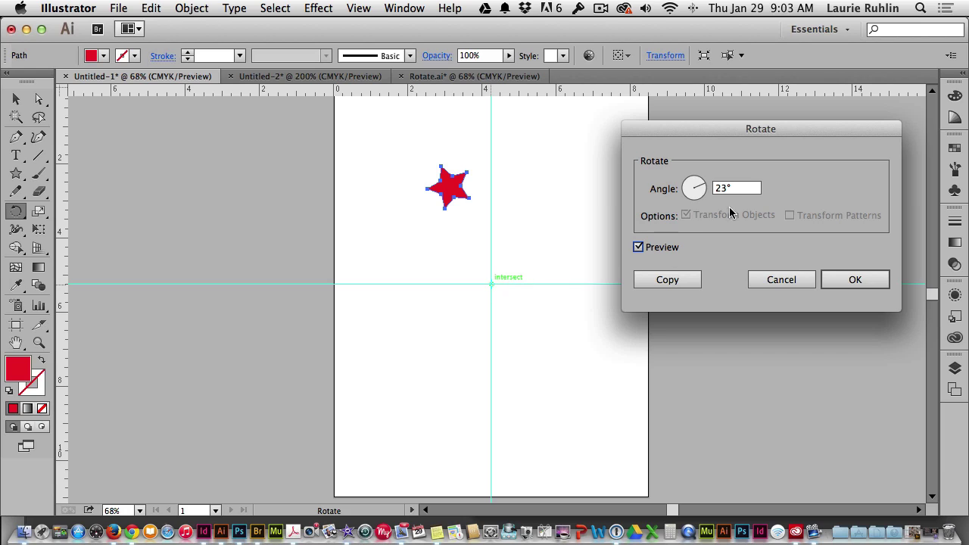
pyautogui.doubleClick(740, 188)
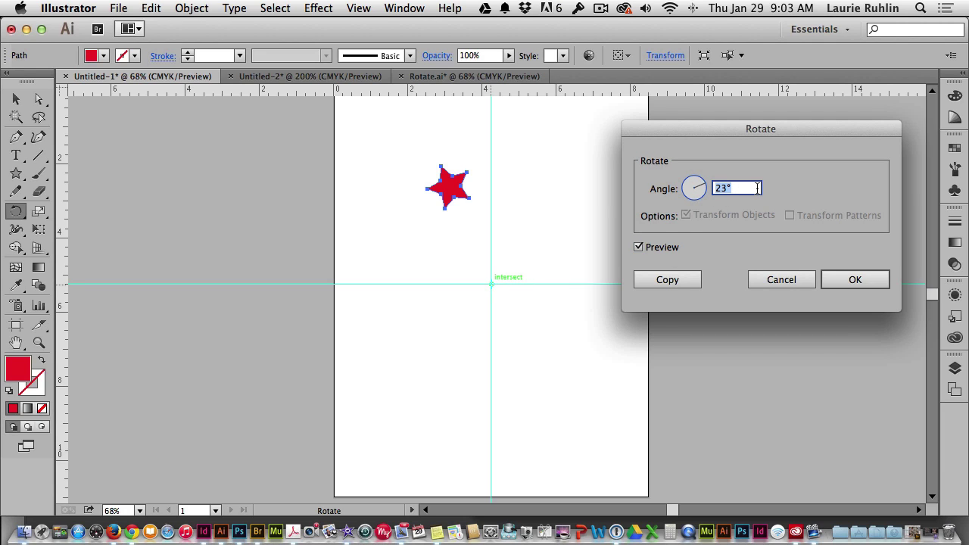
pyautogui.click(770, 279)
pyautogui.click(270, 79)
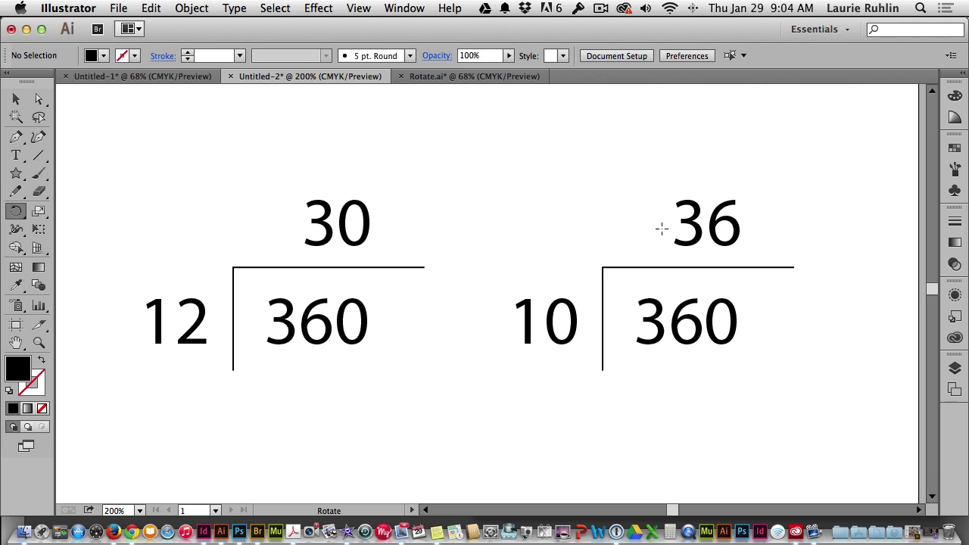
pyautogui.click(126, 76)
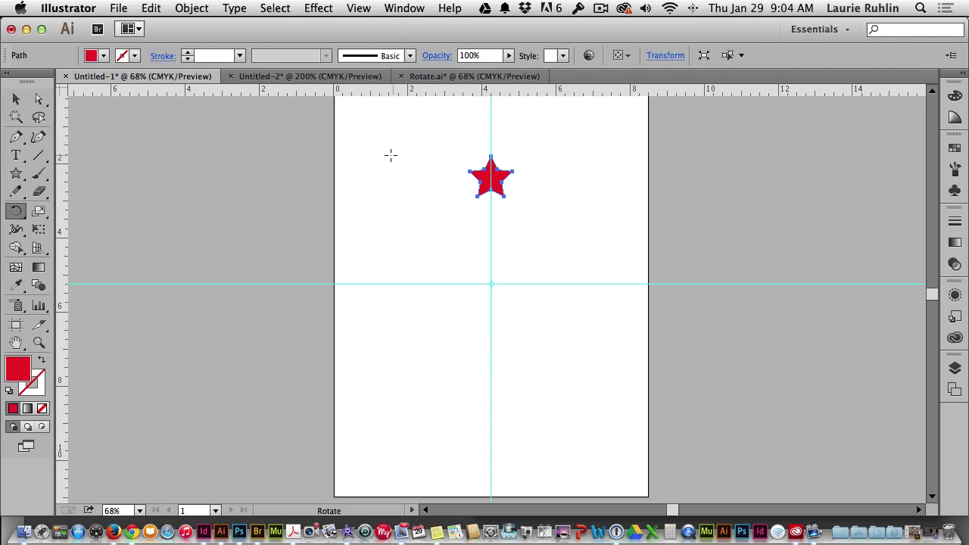
# Step: Copy the red star rotated 30° (360/12) around the guide intersection
pyautogui.click(15, 99)
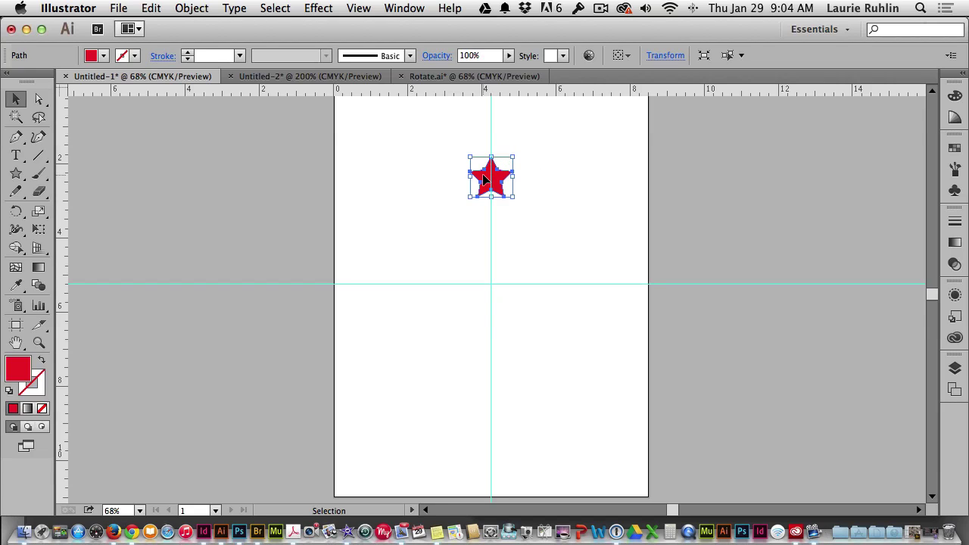
pyautogui.click(18, 211)
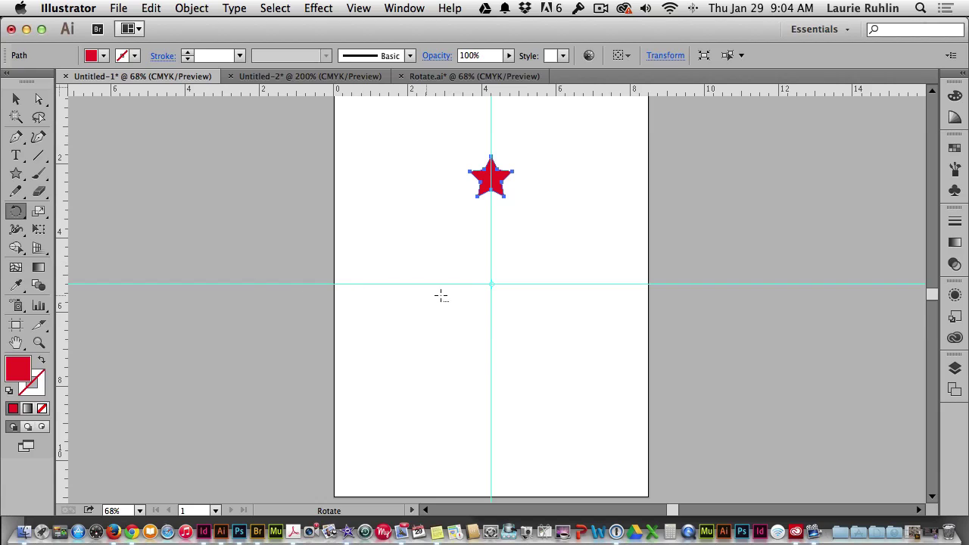
pyautogui.keyDown('alt'); pyautogui.click(491, 284); pyautogui.keyUp('alt')
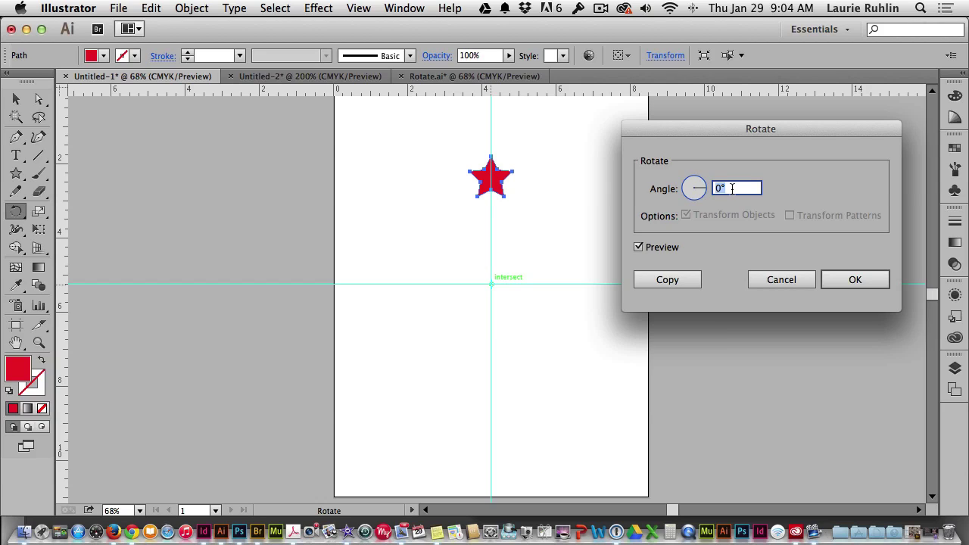
pyautogui.write('360/12')
pyautogui.click(641, 247)
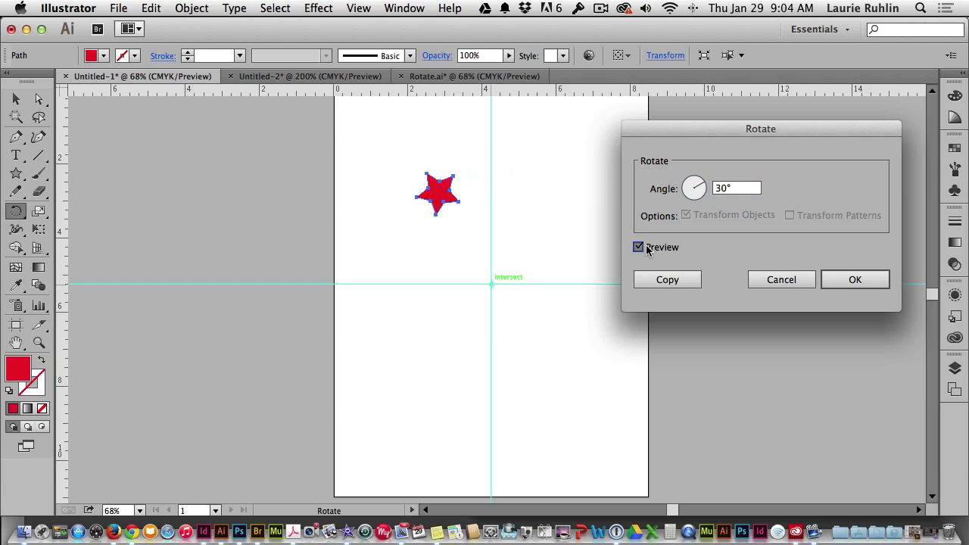
pyautogui.click(640, 247)
pyautogui.click(640, 248)
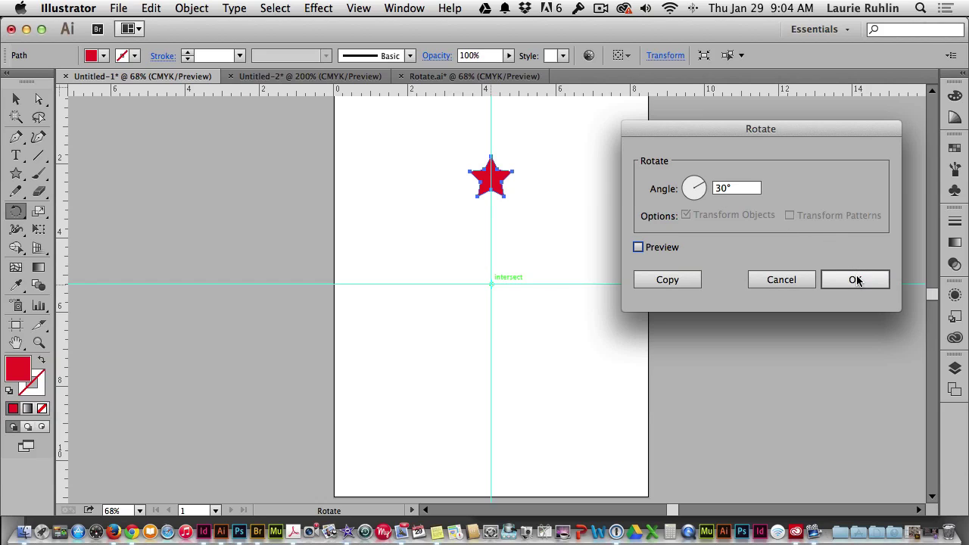
pyautogui.click(668, 280)
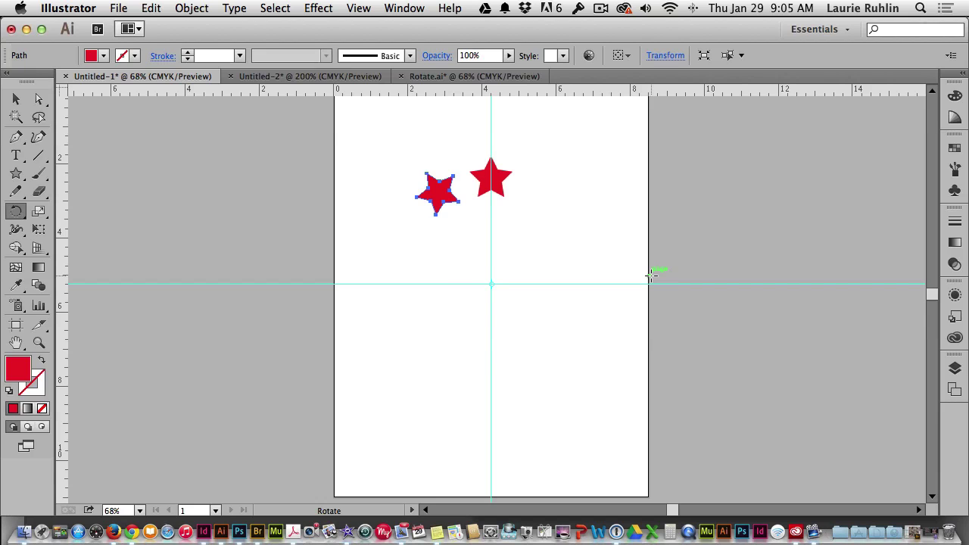
# Step: Repeat the 30° rotated copy with Transform Again until twelve stars ring the intersection
pyautogui.click(196, 9)
pyautogui.click(195, 9)
pyautogui.click(192, 9)
pyautogui.moveTo(208, 26)
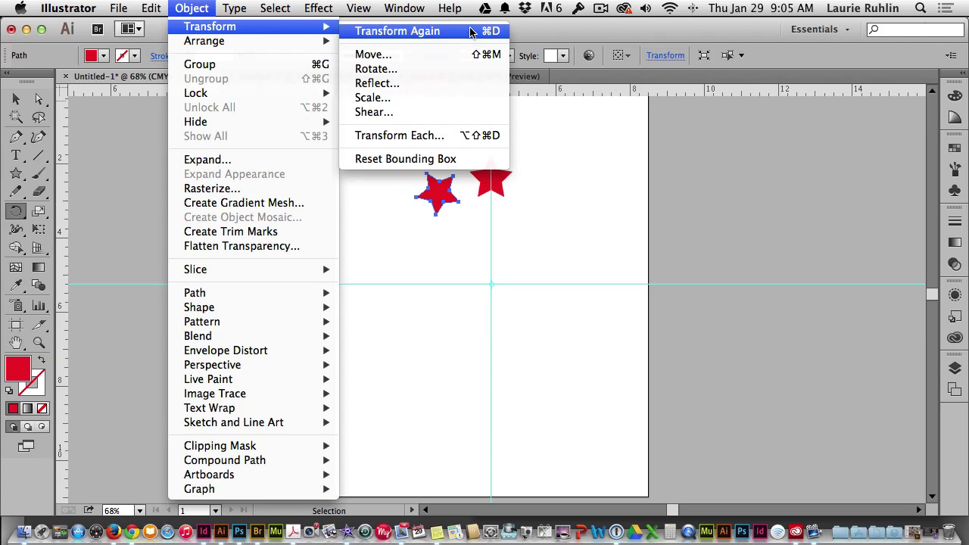
pyautogui.click(447, 34)
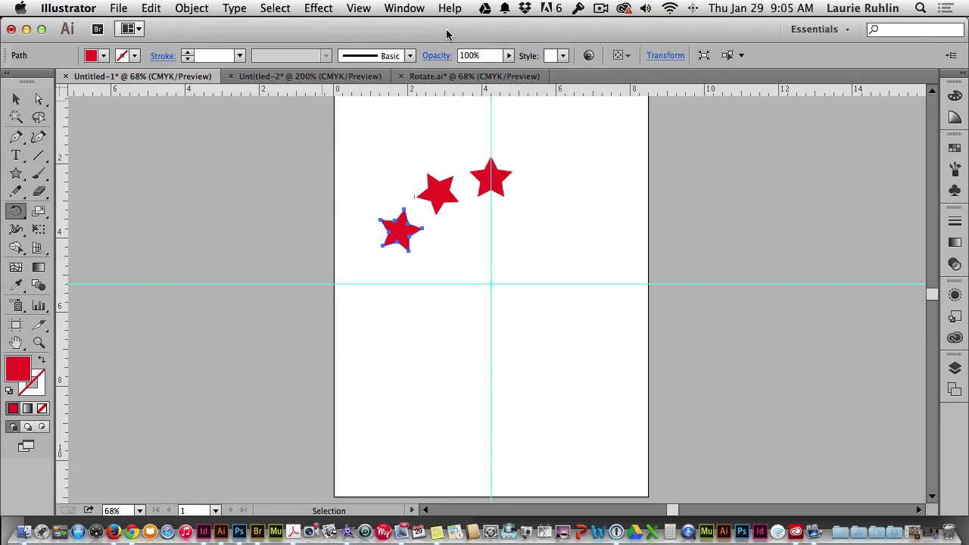
pyautogui.press('super+d')
pyautogui.press('super+d')
pyautogui.press('super+d')
pyautogui.press('super+d')
pyautogui.press('super+d')
pyautogui.press('super+d')
pyautogui.press('super+d')
pyautogui.press('super+d')
pyautogui.press('super+d')
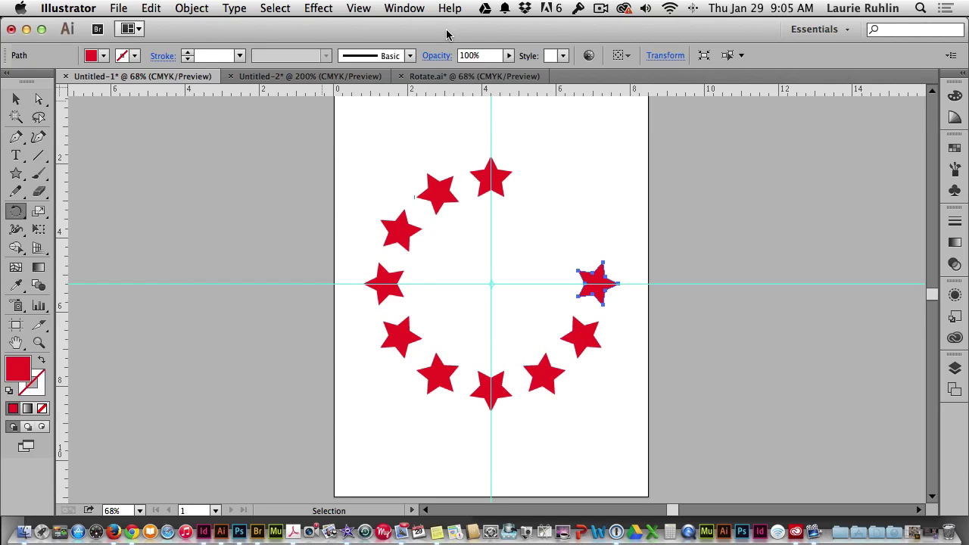
pyautogui.press('v')
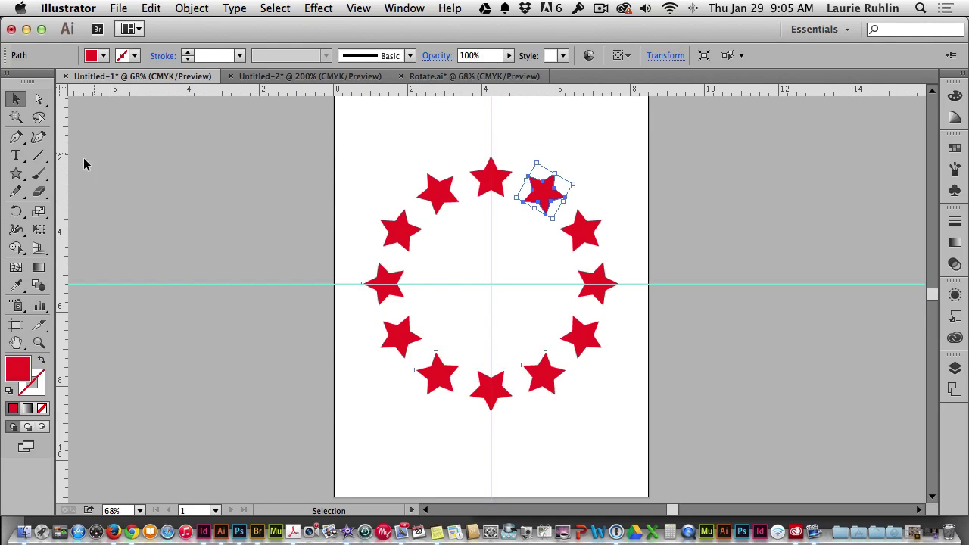
# Step: Draw a small upright three-sided polygon on the vertical guide just below the top star
pyautogui.moveTo(15, 173); pyautogui.dragTo(79, 230)
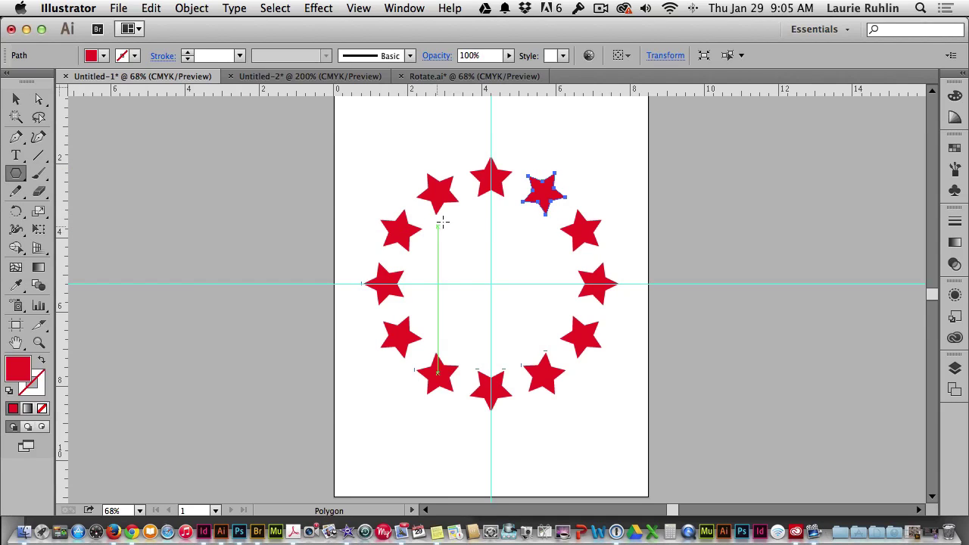
pyautogui.moveTo(490, 215); pyautogui.dragTo(504, 228)
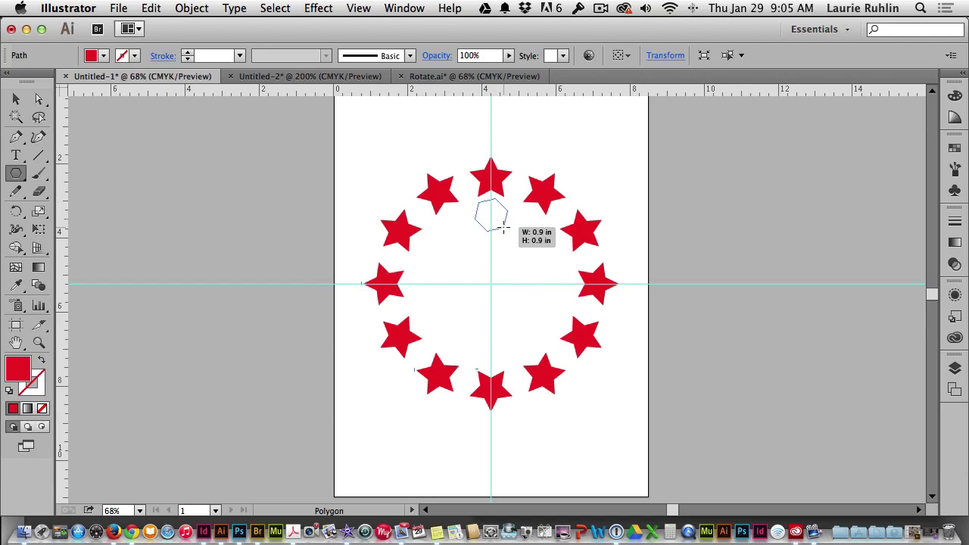
pyautogui.moveTo(504, 228); pyautogui.dragTo(507, 230)
pyautogui.press('Down')
pyautogui.press('Down')
pyautogui.press('Down')
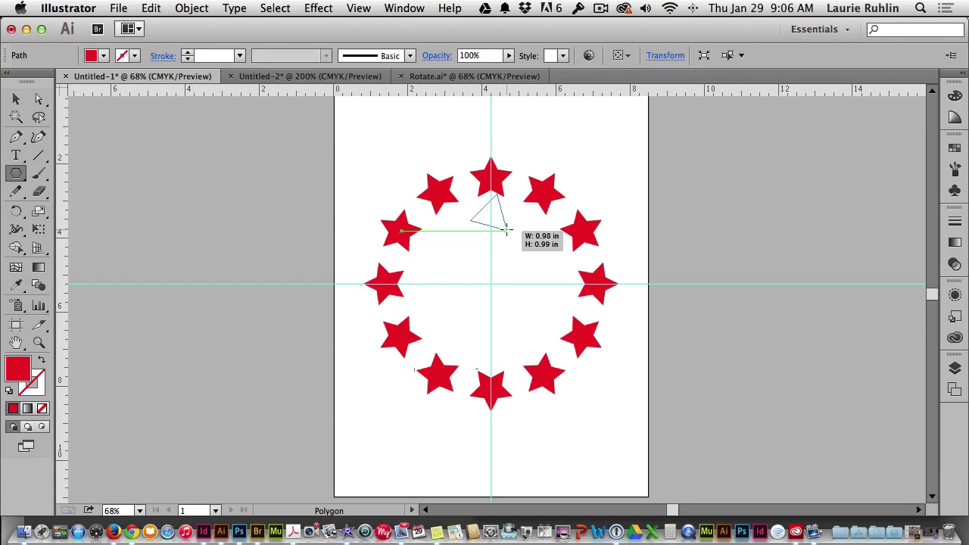
pyautogui.moveTo(506, 229); pyautogui.dragTo(506, 229)
pyautogui.press('shift')
pyautogui.moveTo(506, 230); pyautogui.dragTo(500, 222)
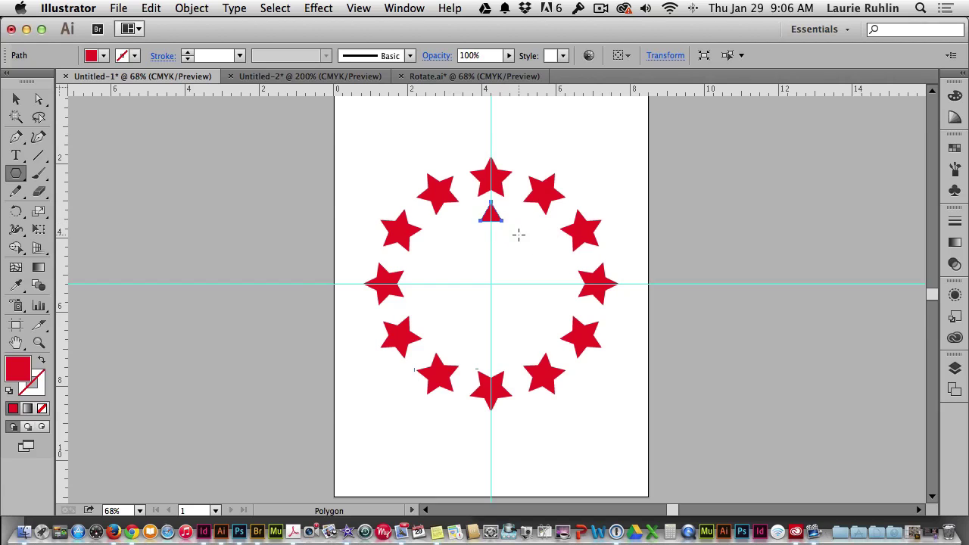
# Step: Fill the triangle with a navy blue swatch
pyautogui.click(104, 55)
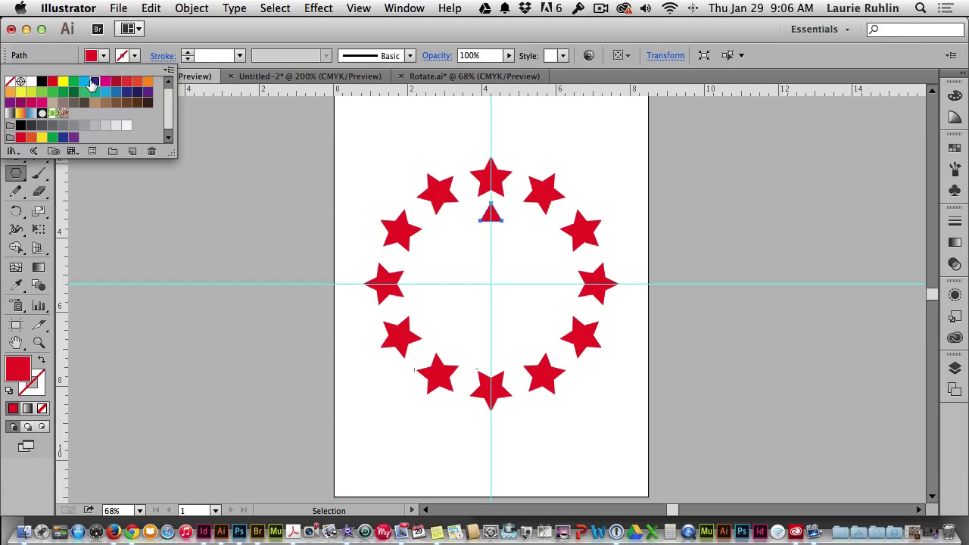
pyautogui.click(93, 81)
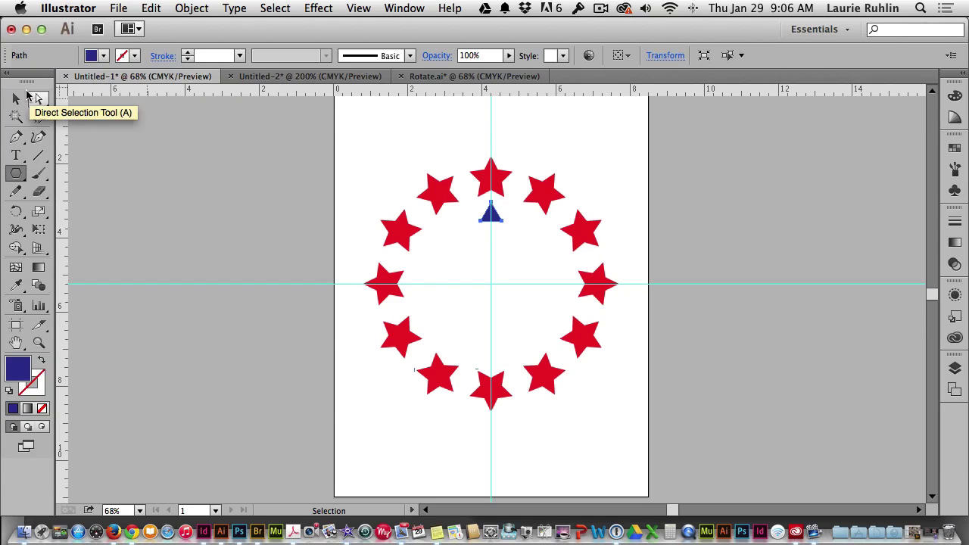
pyautogui.click(17, 98)
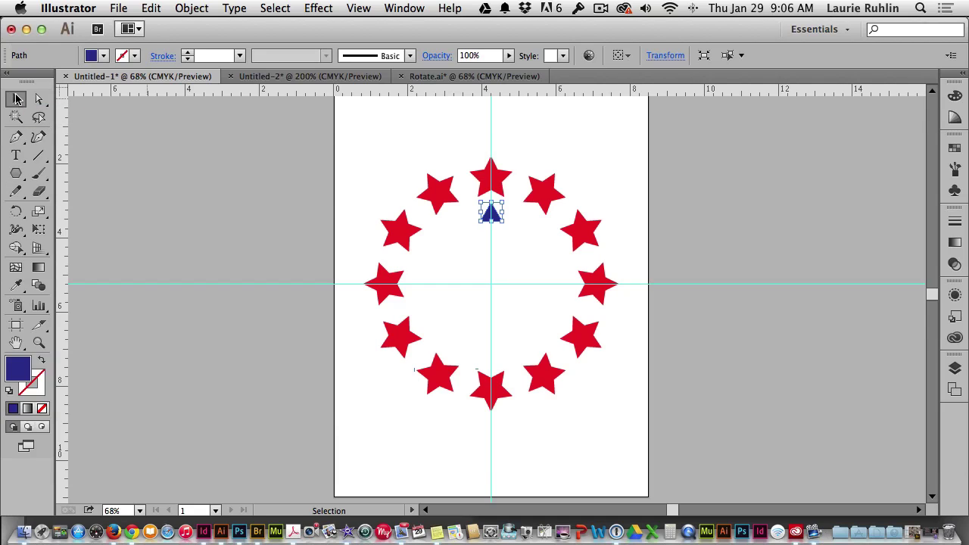
pyautogui.click(16, 212)
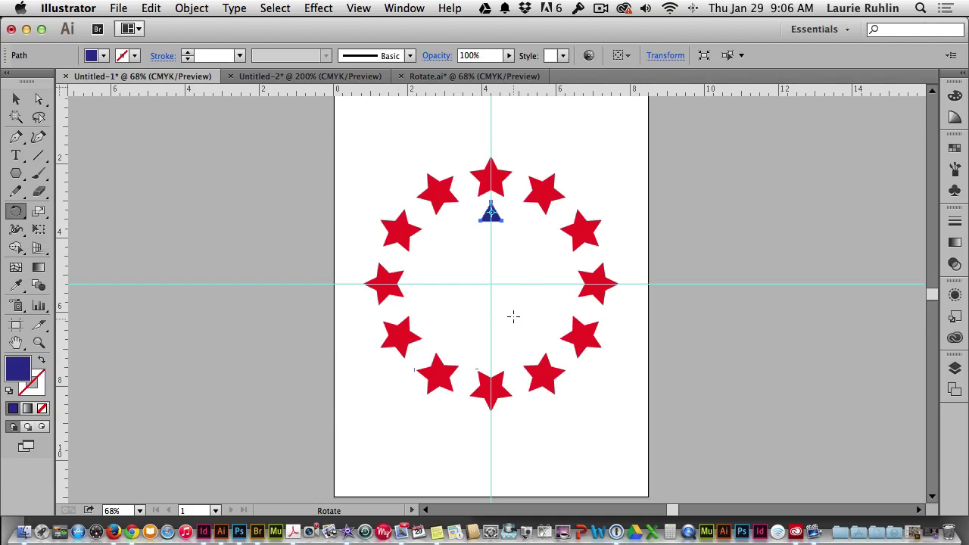
# Step: Copy the navy triangle at 15° (360/24) around the intersection, repeating with Cmd+D to complete the ring
pyautogui.keyDown('alt'); pyautogui.click(489, 283); pyautogui.keyUp('alt')
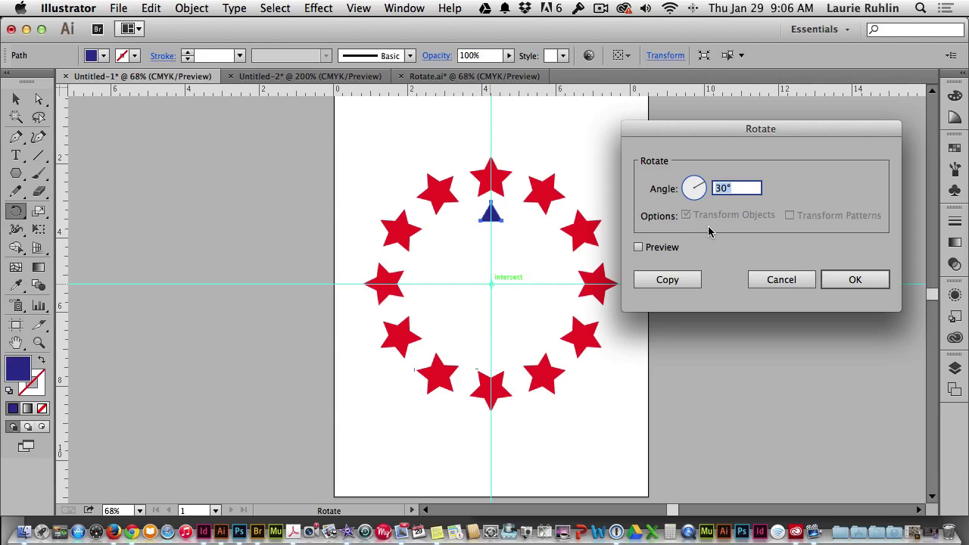
pyautogui.write('360/24')
pyautogui.click(667, 251)
pyautogui.click(639, 247)
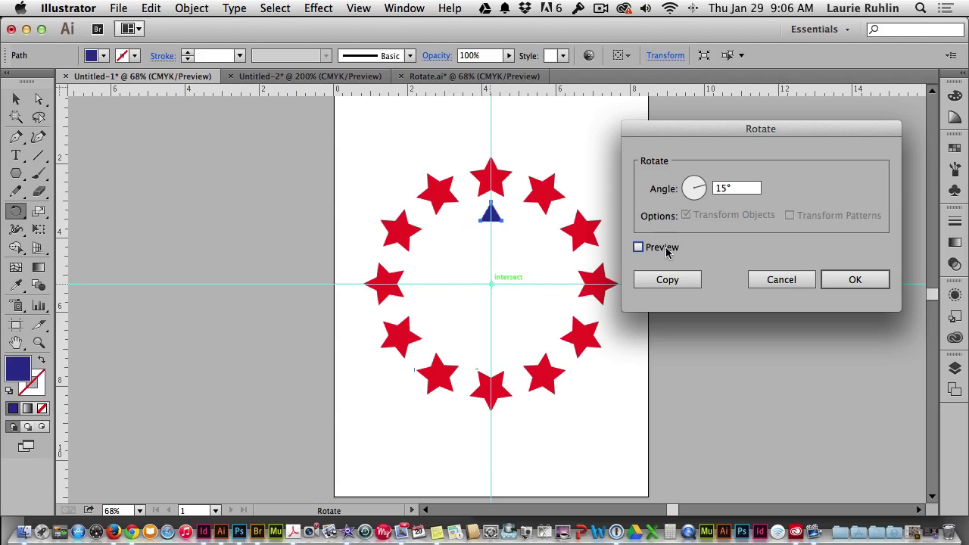
pyautogui.click(639, 248)
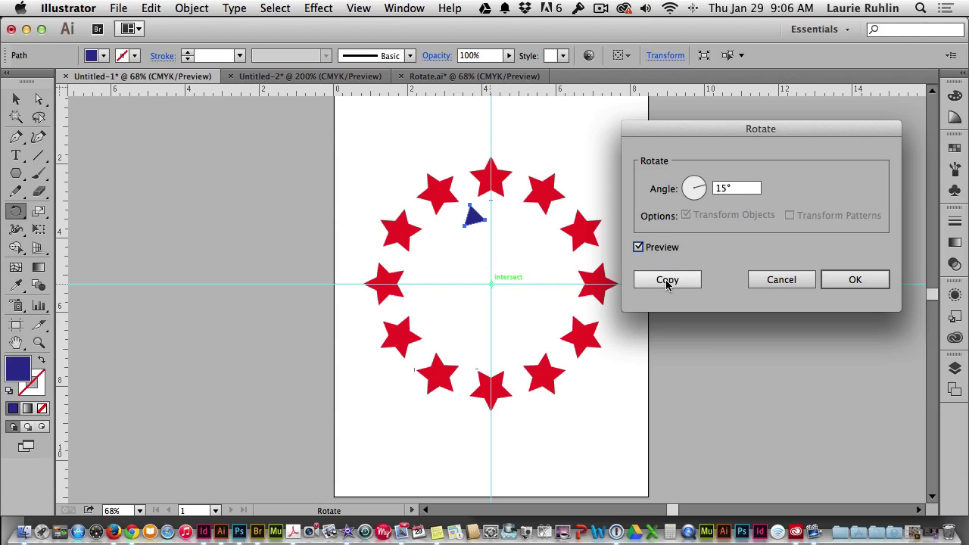
pyautogui.click(667, 279)
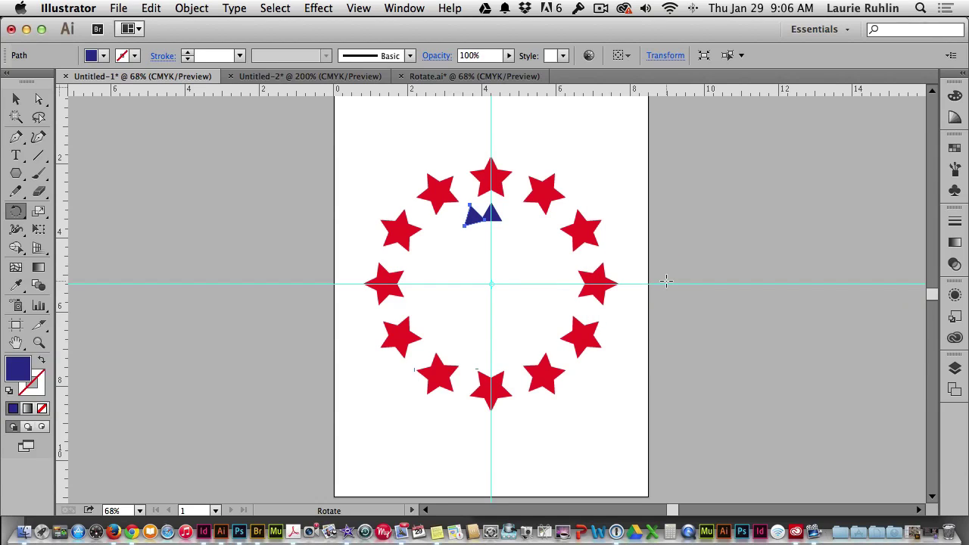
pyautogui.press('super+d')
pyautogui.press('super+d')
pyautogui.press('super+d')
pyautogui.press('super+d')
pyautogui.press('super+d')
pyautogui.press('super+d')
pyautogui.press('super+d')
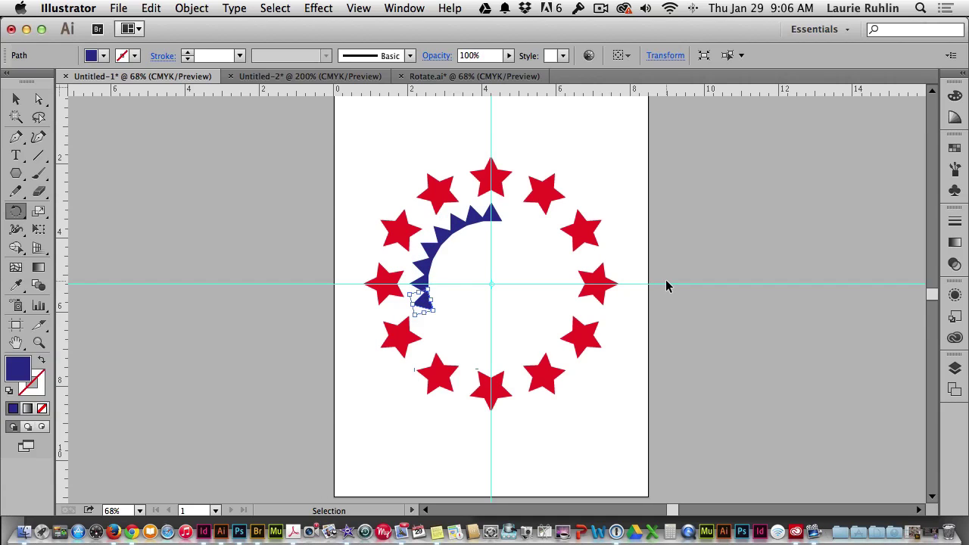
pyautogui.press('super+d')
pyautogui.press('super+d')
pyautogui.press('super+d')
pyautogui.press('super+d')
pyautogui.press('super+d')
pyautogui.press('super+d')
pyautogui.press('super+d')
pyautogui.press('super+d')
pyautogui.press('super+d')
pyautogui.press('super+d')
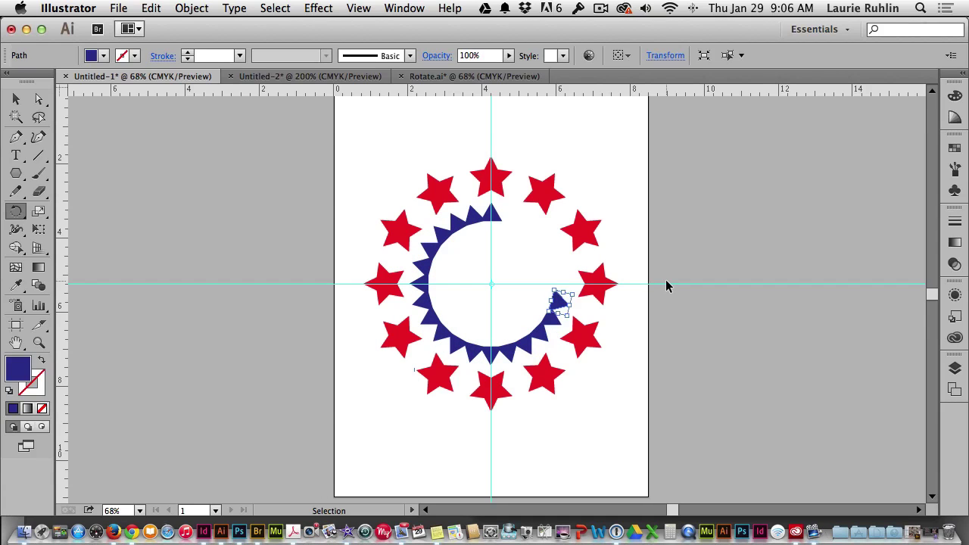
pyautogui.press('super+d')
pyautogui.press('super+d')
pyautogui.press('super+d')
pyautogui.press('super+d')
pyautogui.press('super+d')
pyautogui.press('super+d')
pyautogui.press('super+d')
pyautogui.press('super+d')
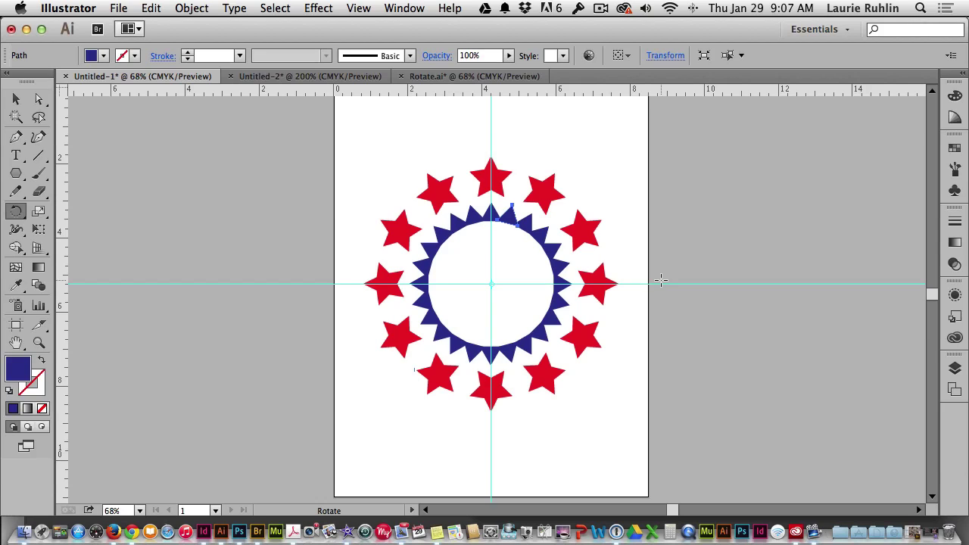
# Step: Bring up the Rotate.ai sample document with its finished star-and-spoke badge
pyautogui.click(449, 76)
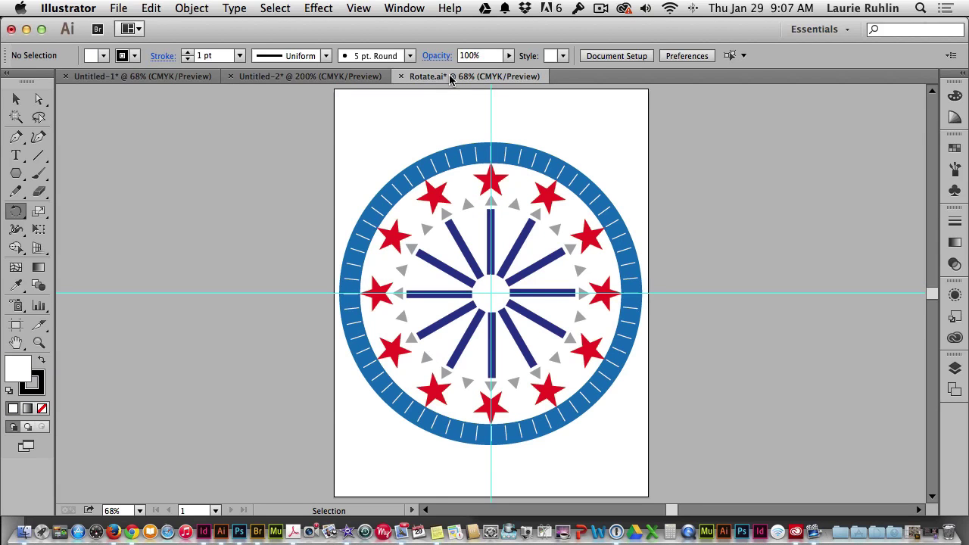